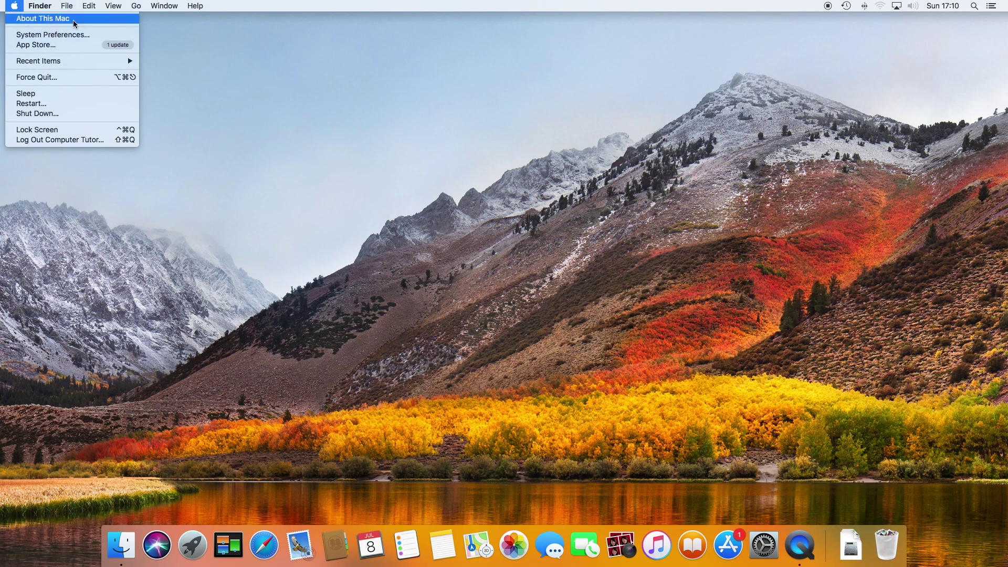
Step: View the Mac's system overview and its software update shortcut to the App Store, and close both windows
left_click(75, 21)
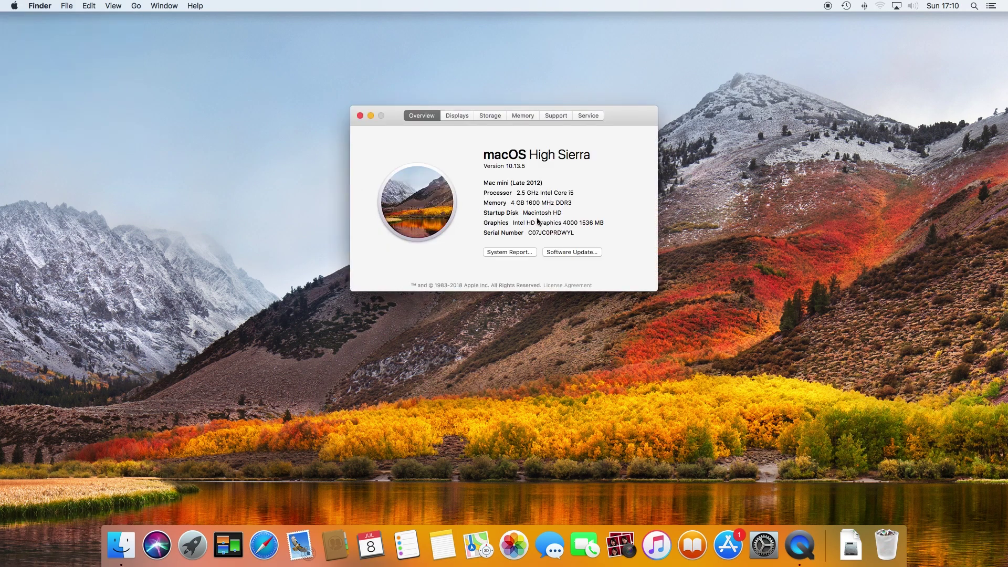
left_click(587, 253)
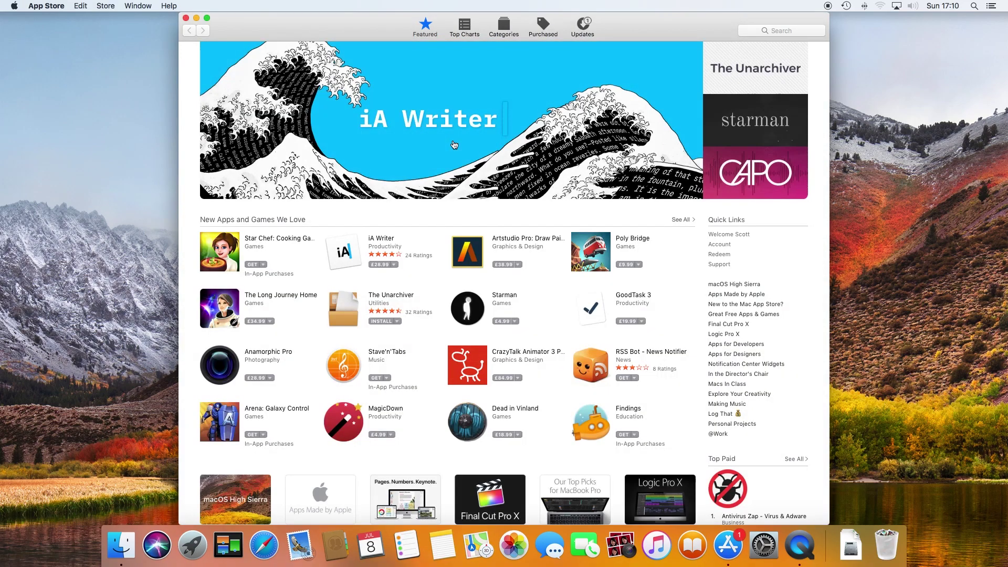
left_click(186, 19)
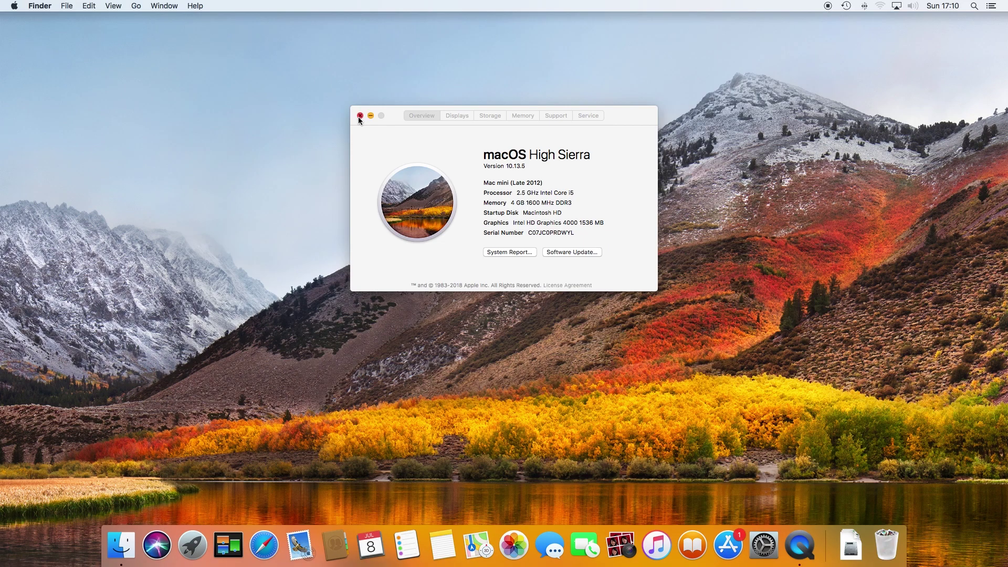
key("super+w")
Step: Open the App Store from the Applications folder
left_click(137, 6)
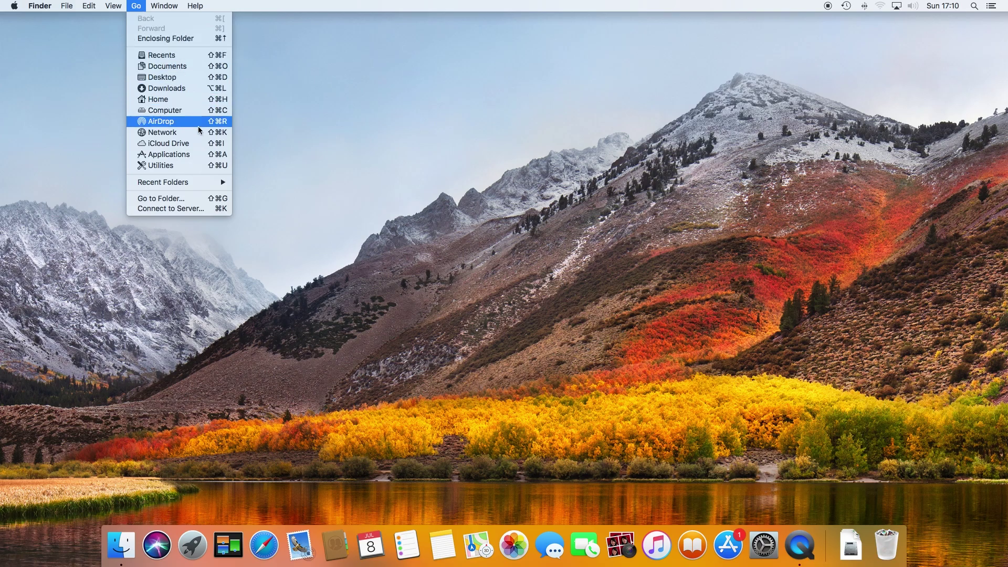
left_click(209, 154)
scroll(456, 267, "up", 5)
scroll(460, 269, "up", 2)
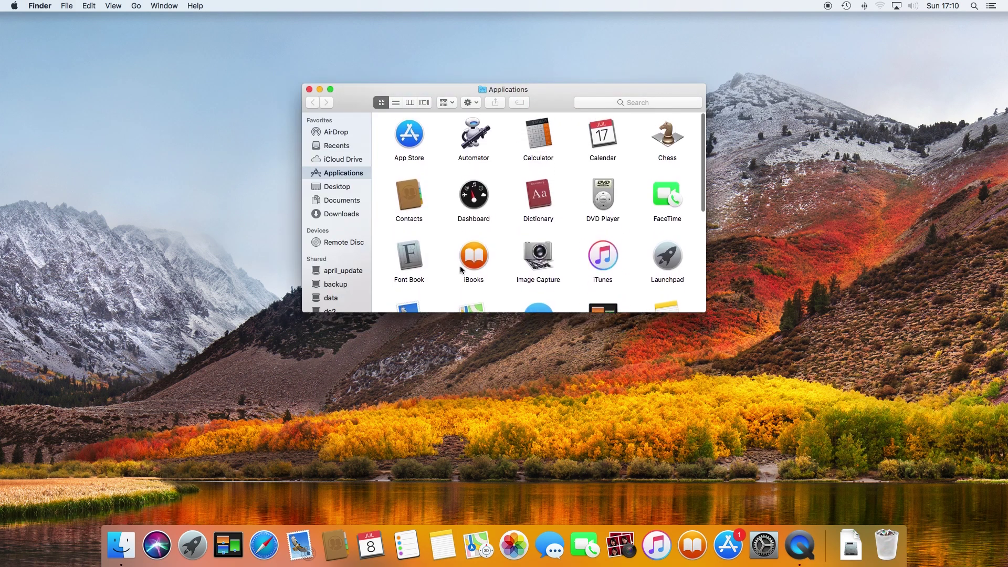
double_click(410, 135)
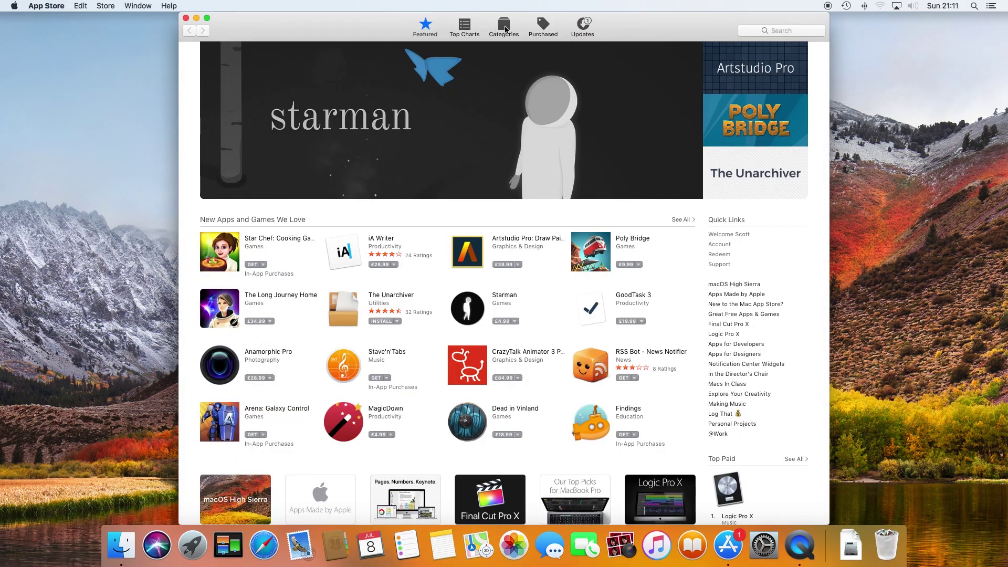
Step: Browse the App Store's Categories, Top Charts and Featured pages
left_click(505, 27)
left_click(462, 26)
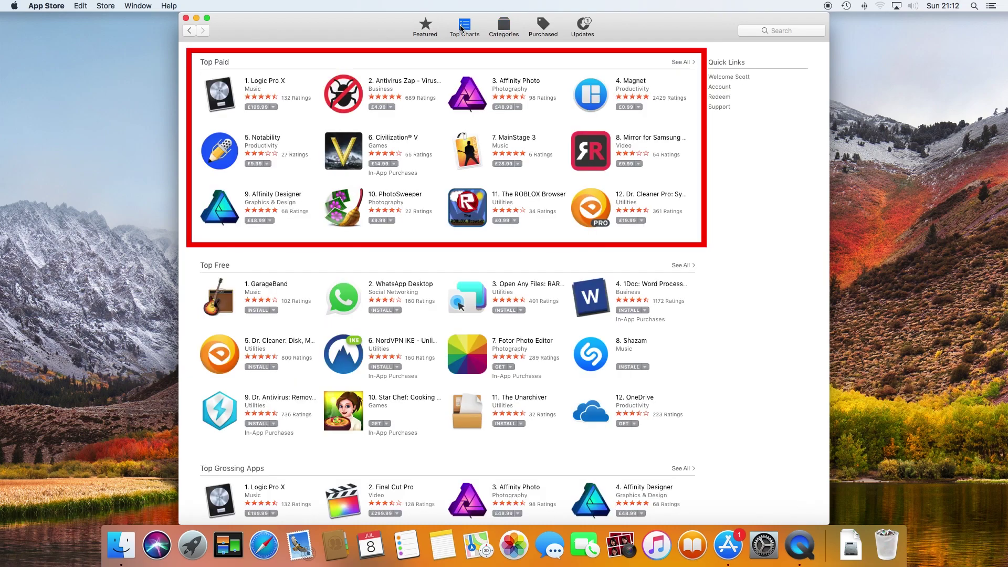
left_click(429, 29)
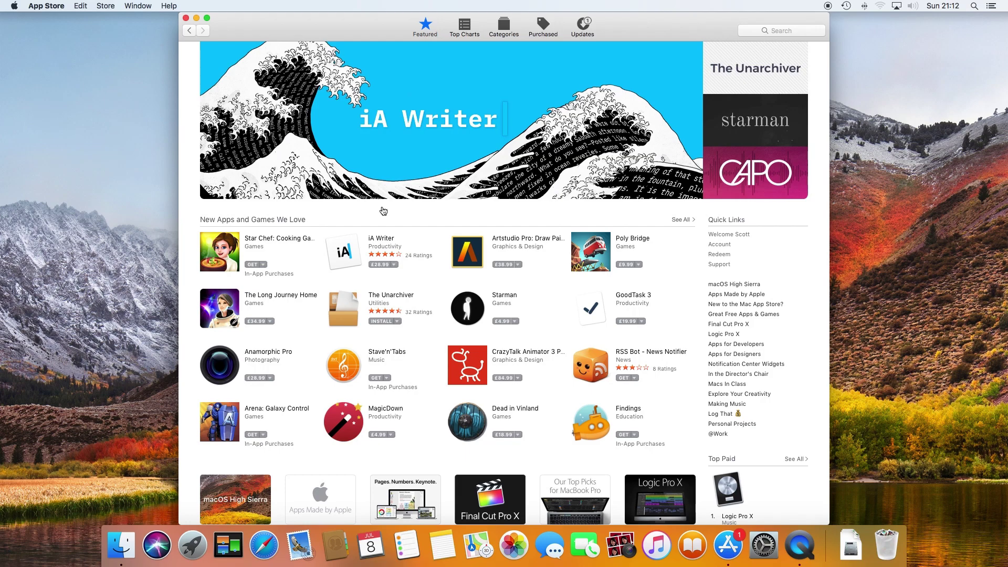
Step: Search the App Store for "pages" and install the Pages app
left_click(780, 32)
type("pages")
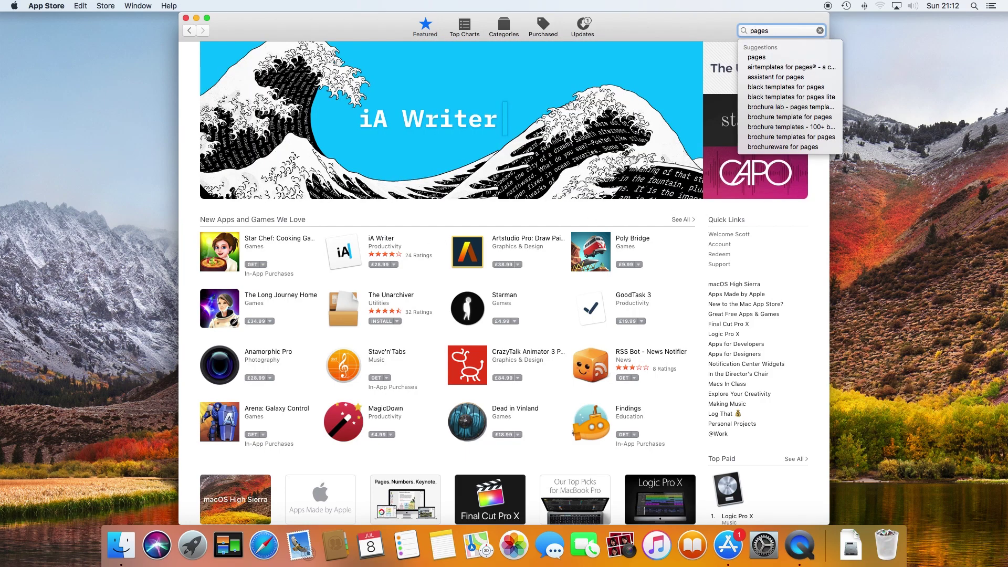
key("Return")
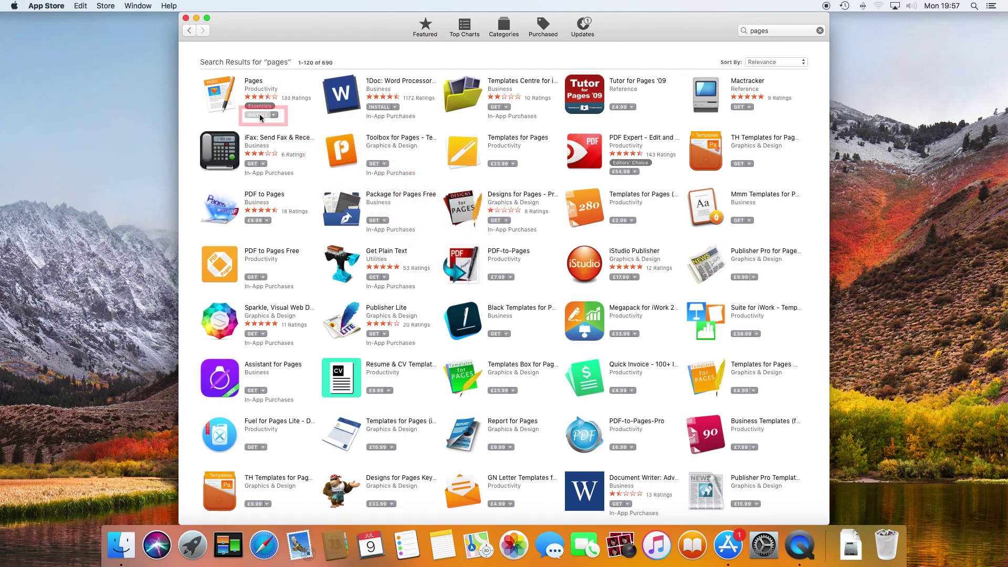
left_click(259, 115)
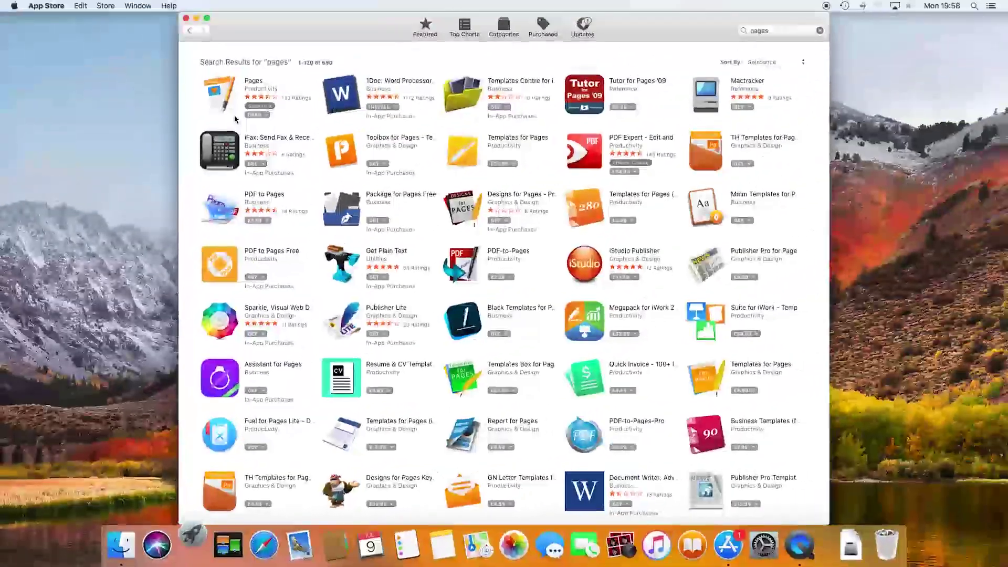
Step: Close the App Store window, launch Pages from Launchpad and continue past its welcome screen
left_click(186, 19)
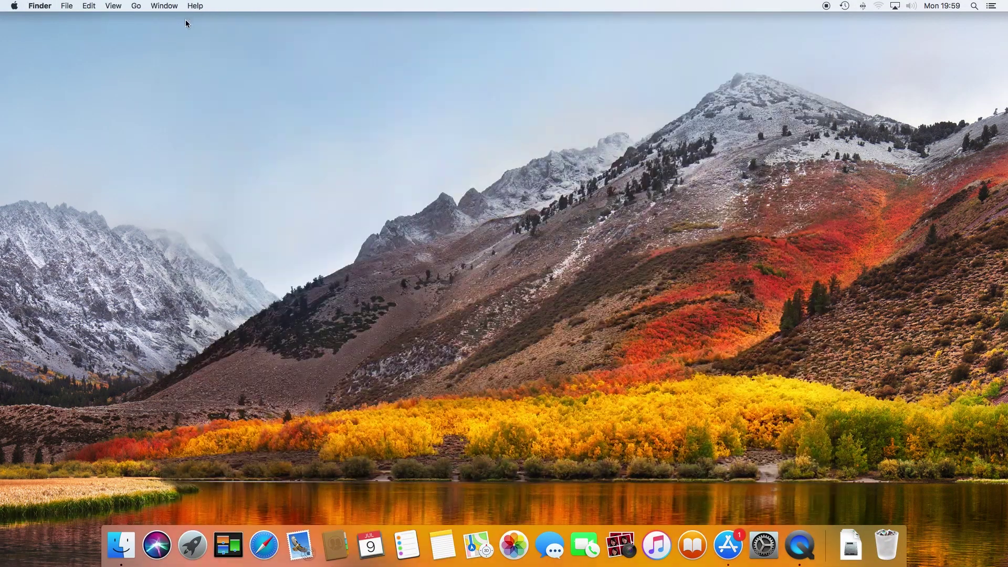
left_click(192, 545)
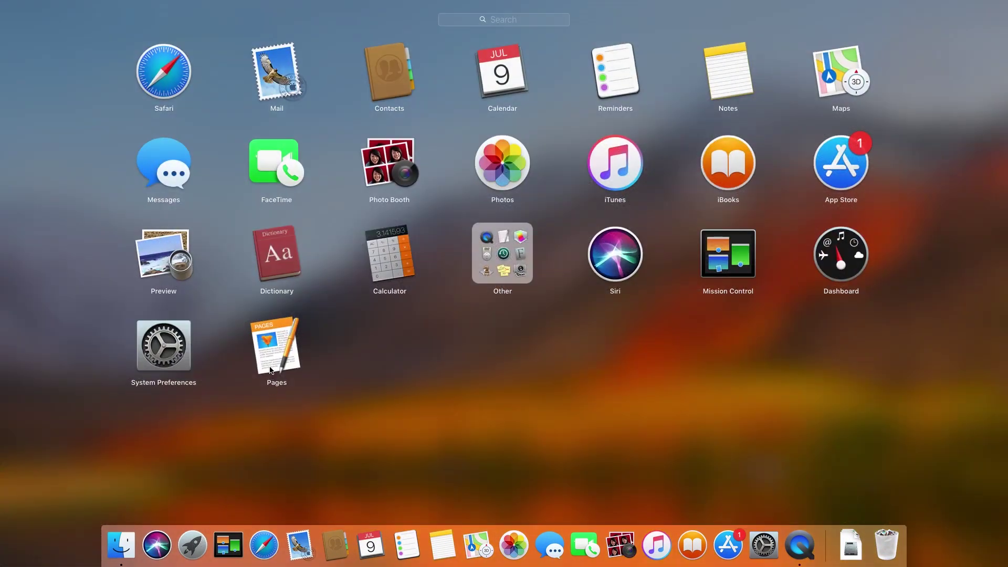
left_click(276, 349)
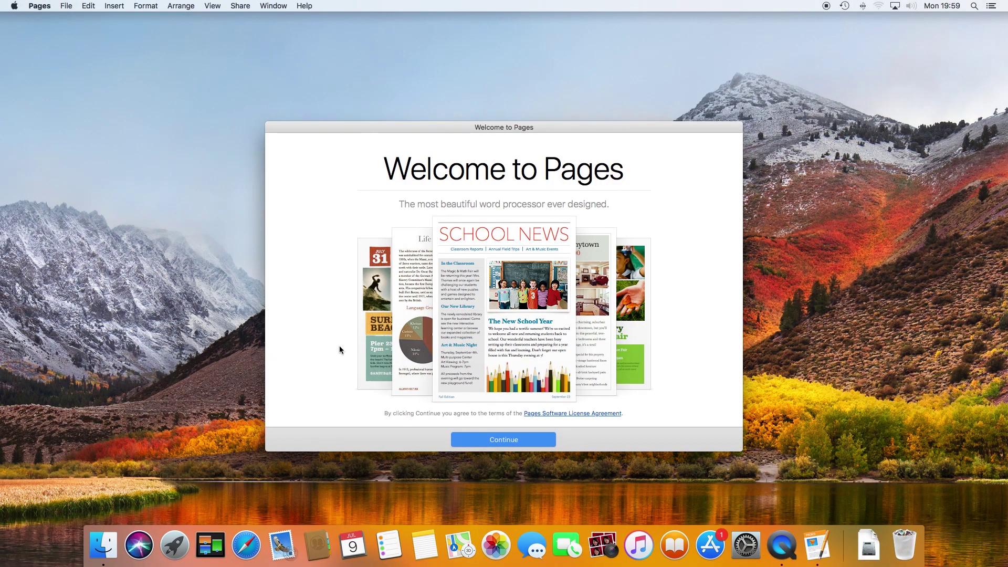
left_click(508, 439)
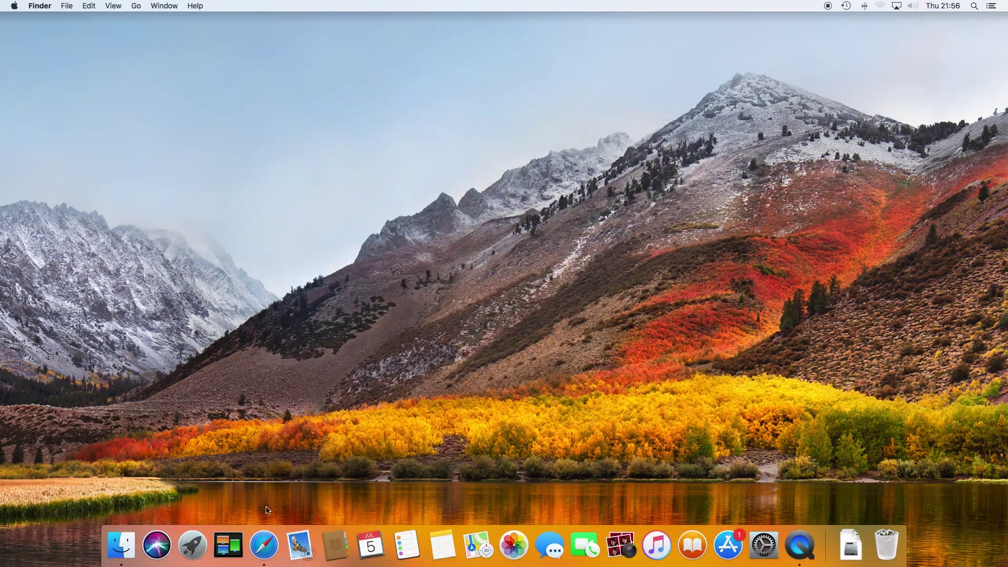
Step: Switch to Safari, search the web for "virtual box" and open the Oracle VM VirtualBox website
left_click(264, 546)
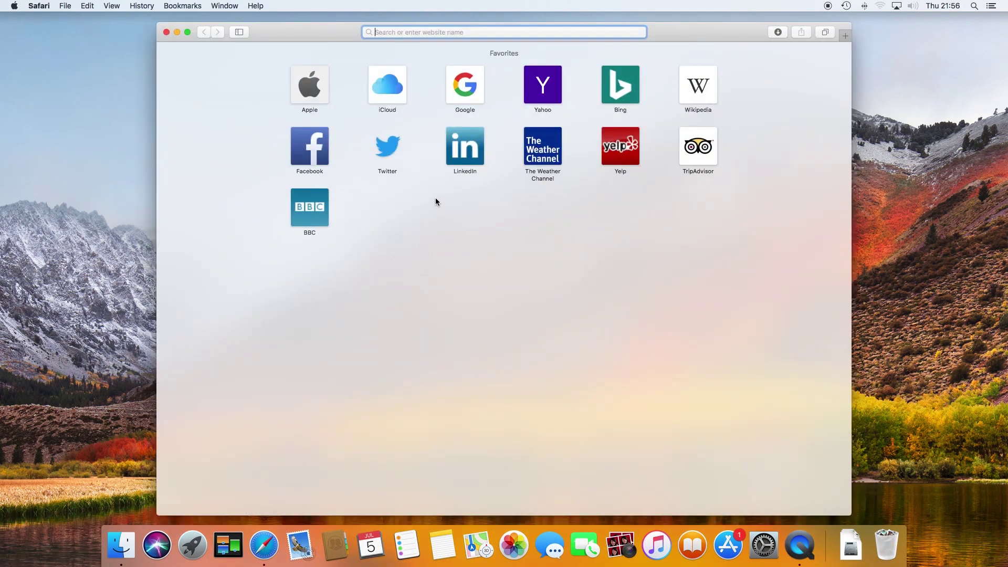
type("virtual box")
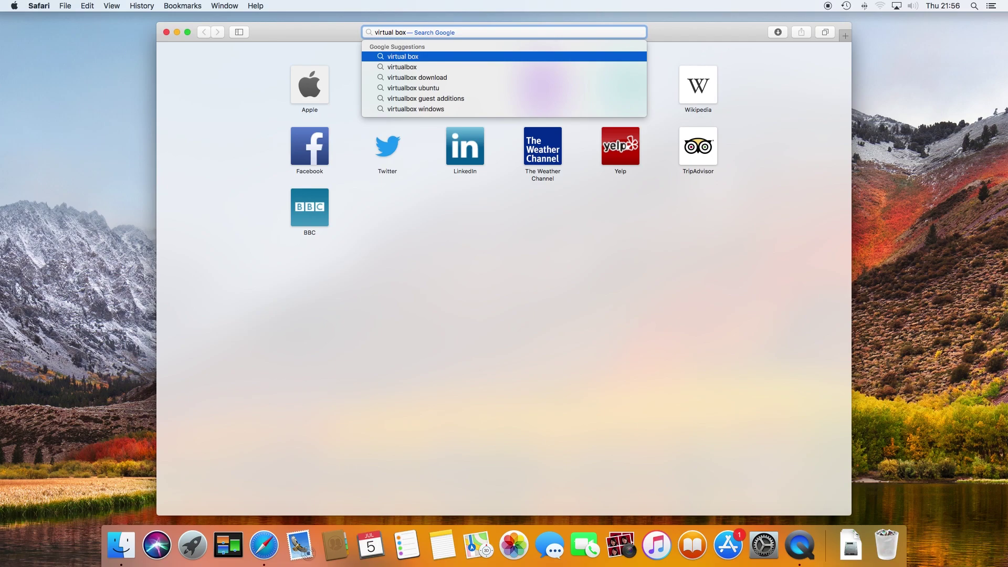
key("Return")
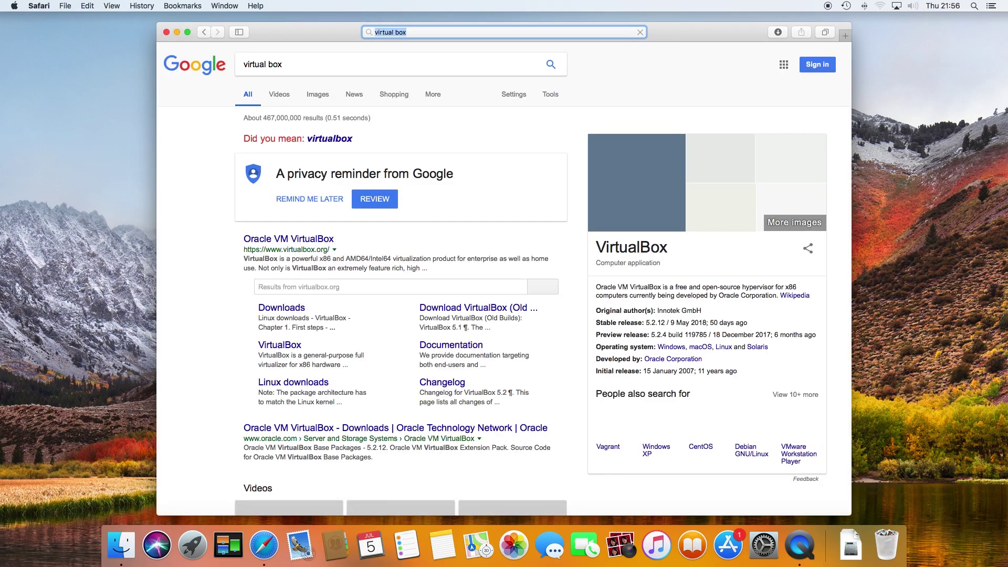
left_click(303, 240)
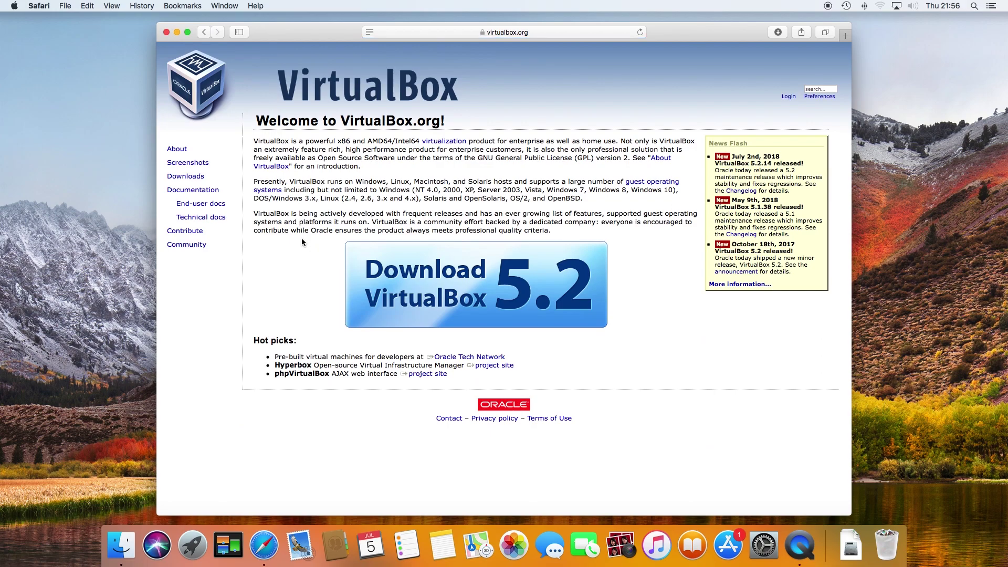
Step: Download the VirtualBox 5.2.14 platform package for OS X hosts and close the browser window
left_click(489, 274)
triple_click(314, 237)
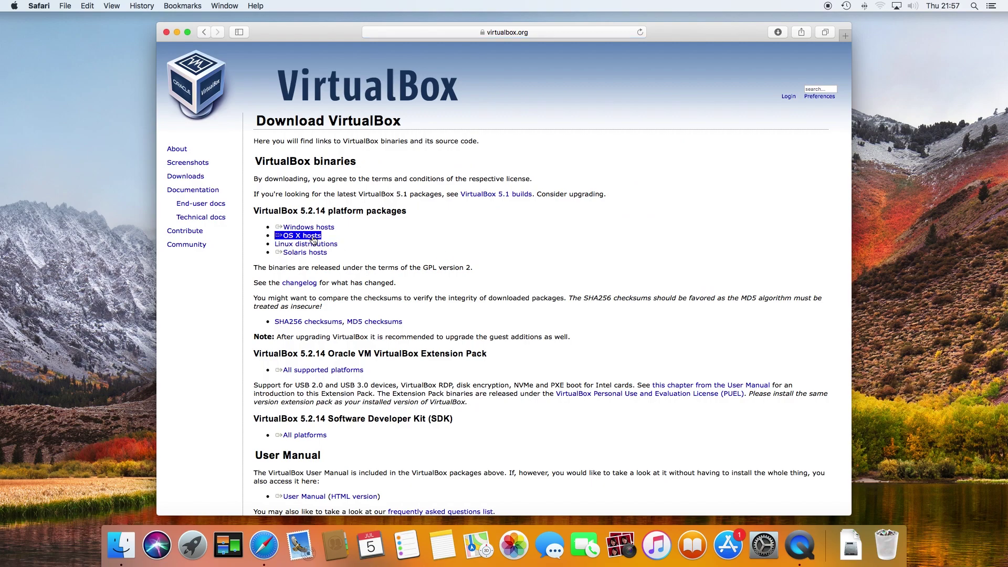
left_click(302, 238)
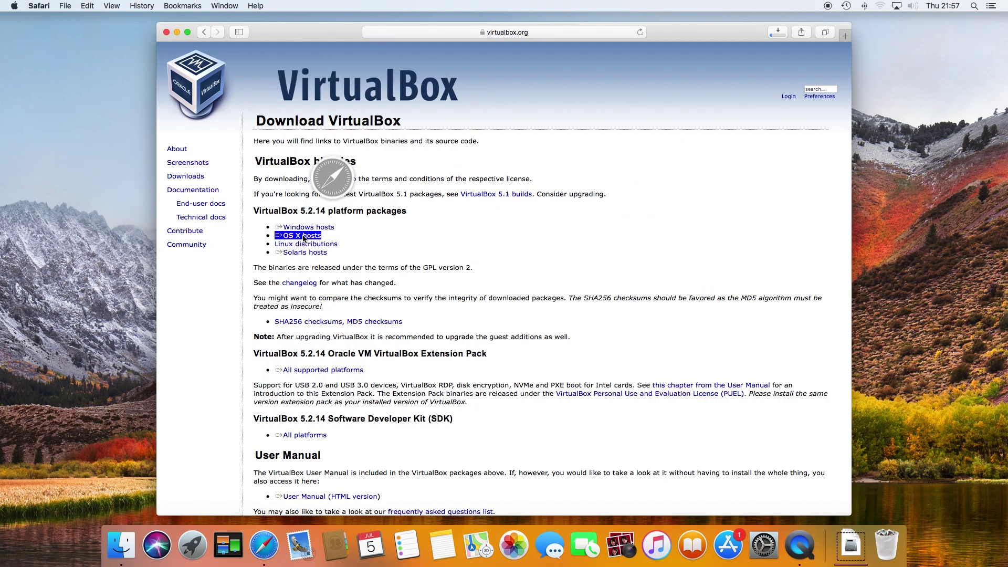
left_click(387, 233)
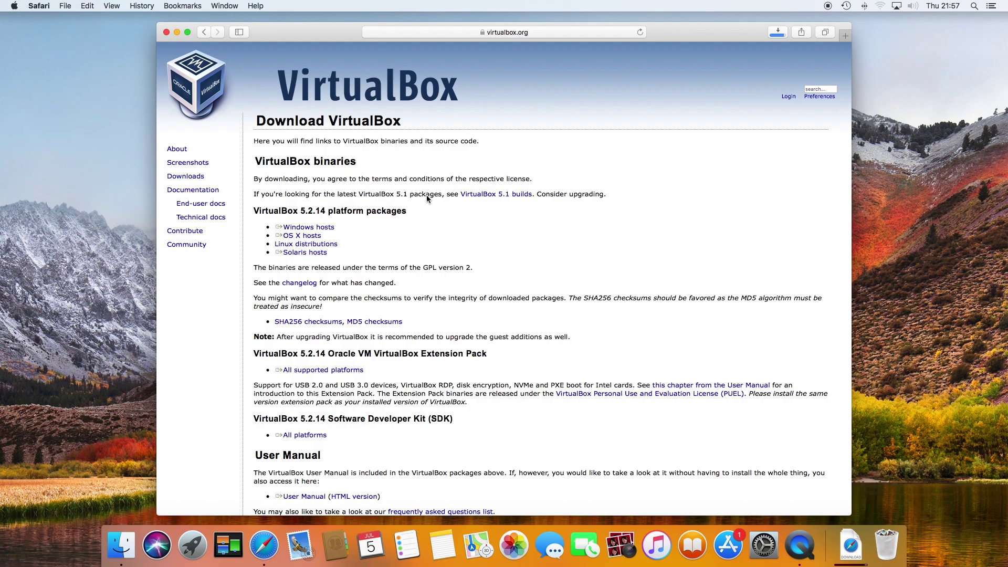
left_click(167, 32)
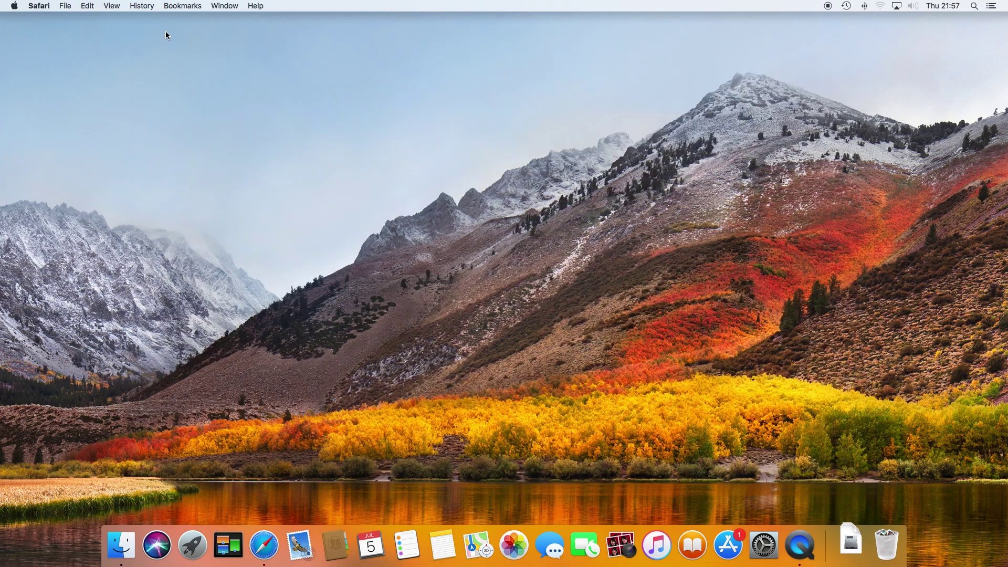
Step: Open the downloaded VirtualBox disk image and launch the VirtualBox.pkg installer
left_click(849, 543)
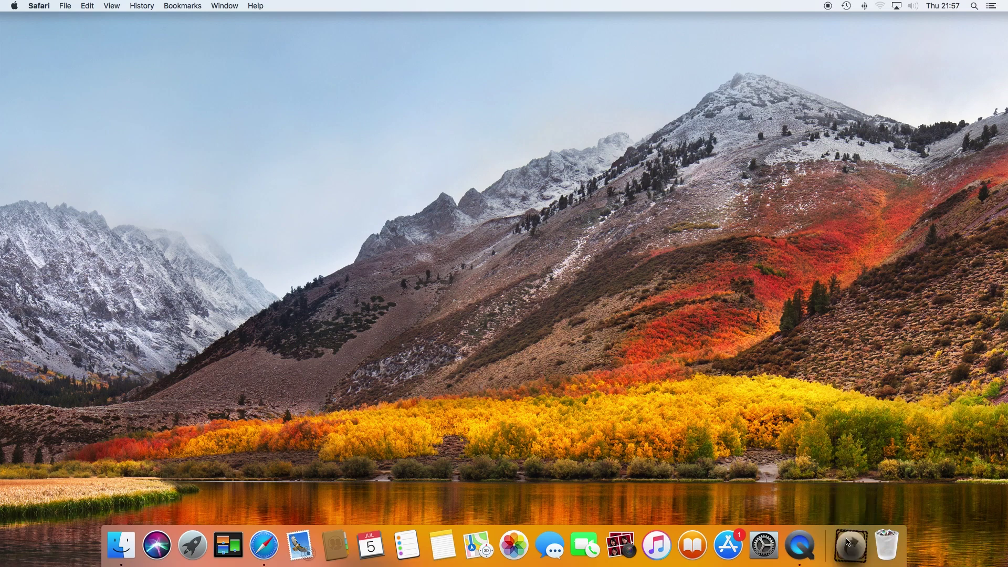
left_click(850, 511)
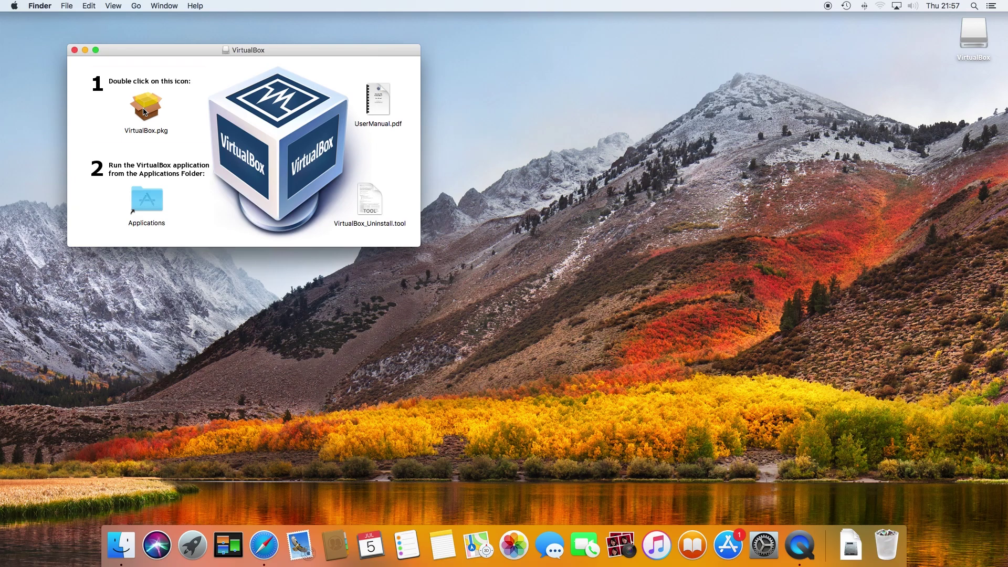
left_click(145, 111)
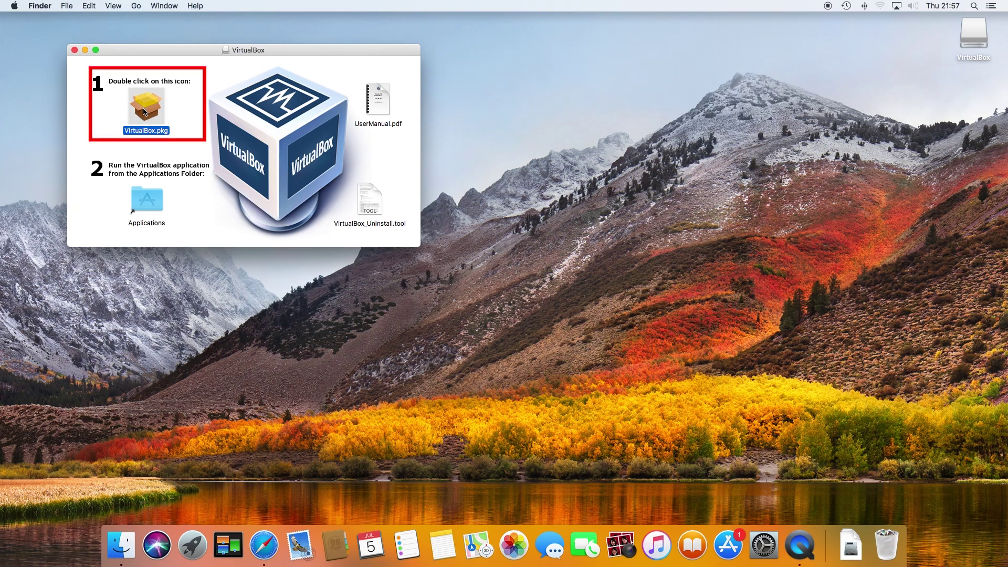
double_click(145, 111)
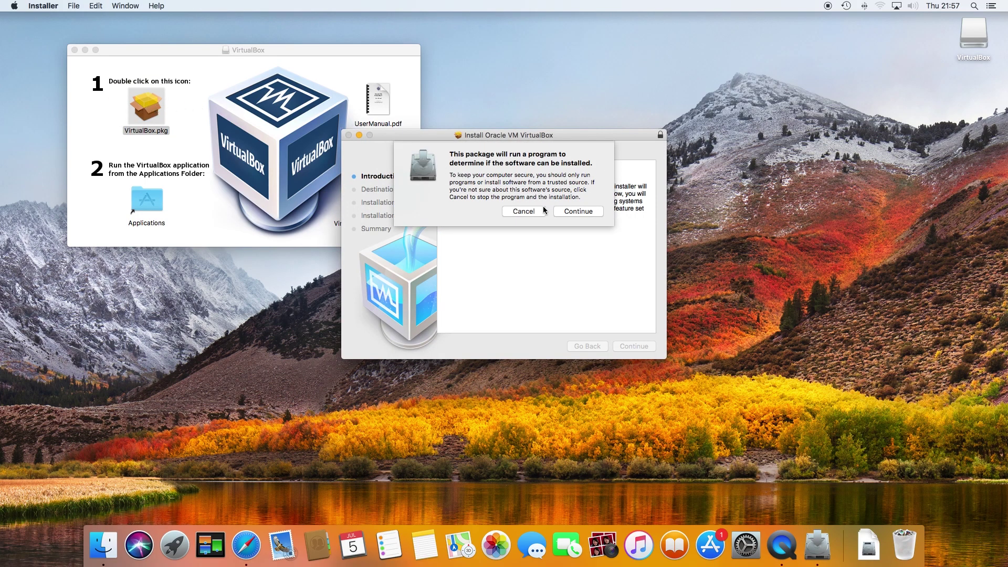
Step: Allow the package's compatibility check and start the standard VirtualBox installation, authorising it with the account password
left_click(587, 212)
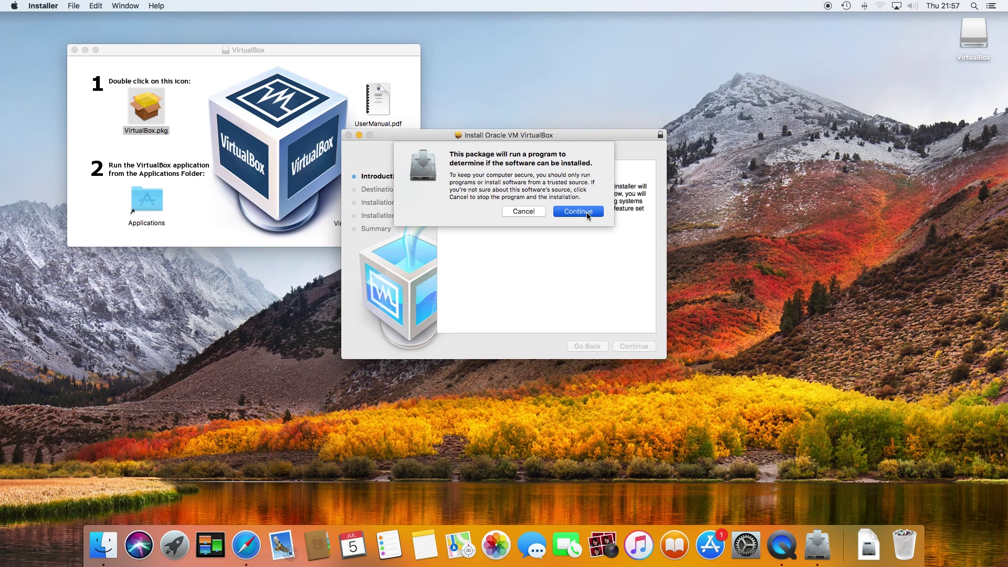
left_click(638, 346)
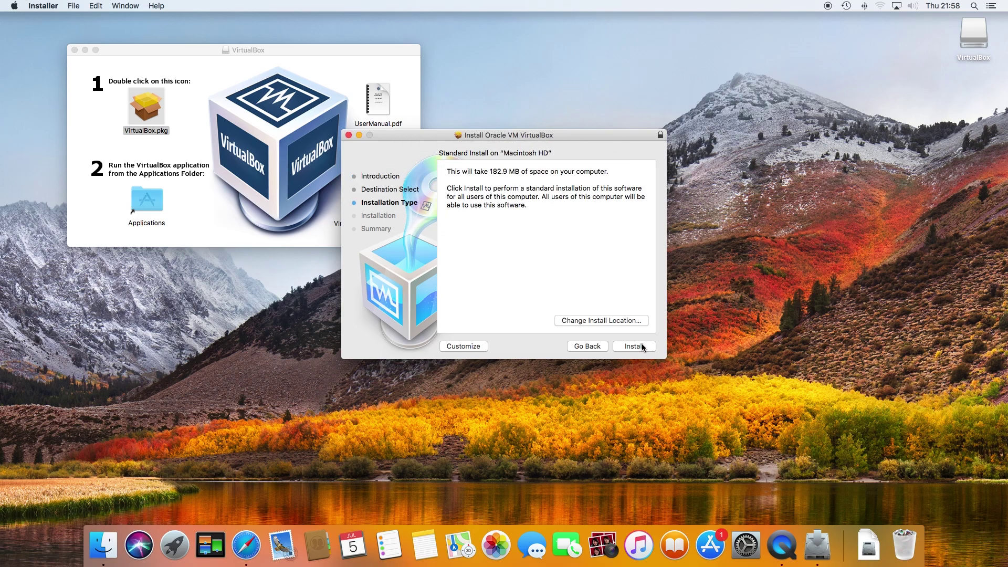
left_click(632, 346)
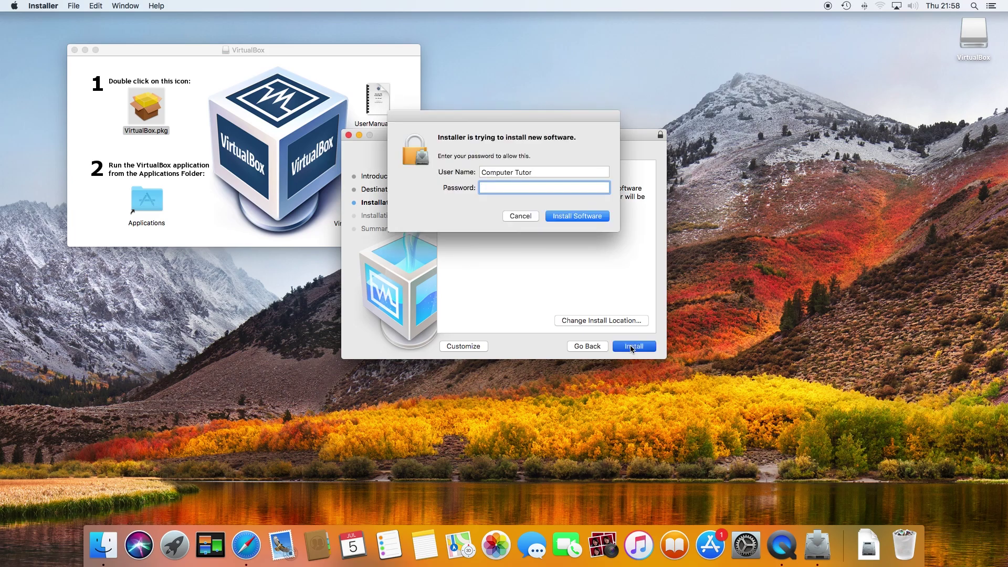
type("••••••")
key("Return")
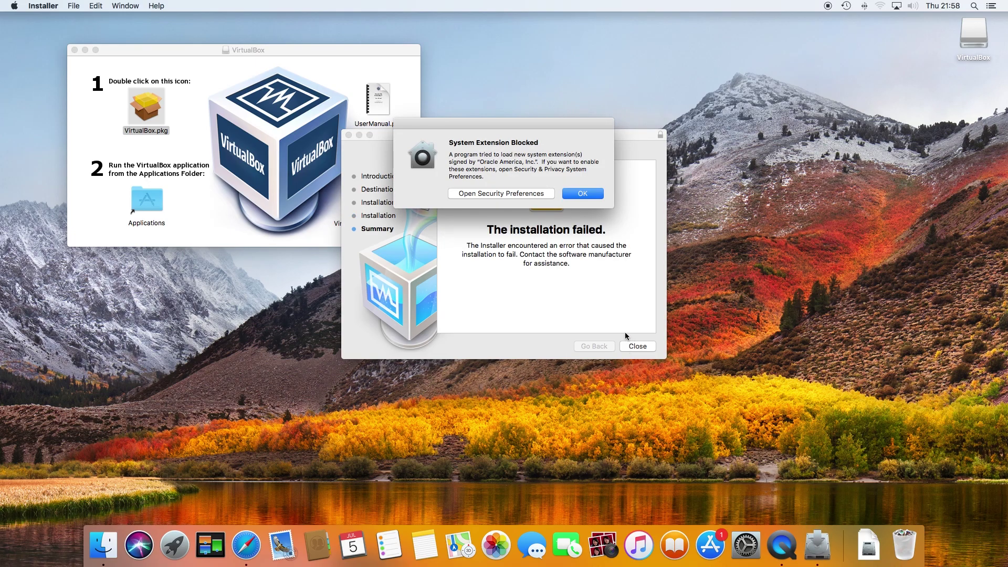
Step: Allow the blocked Oracle America, Inc. system software in Security & Privacy, and close the failed VirtualBox installer, keeping its package
left_click(496, 193)
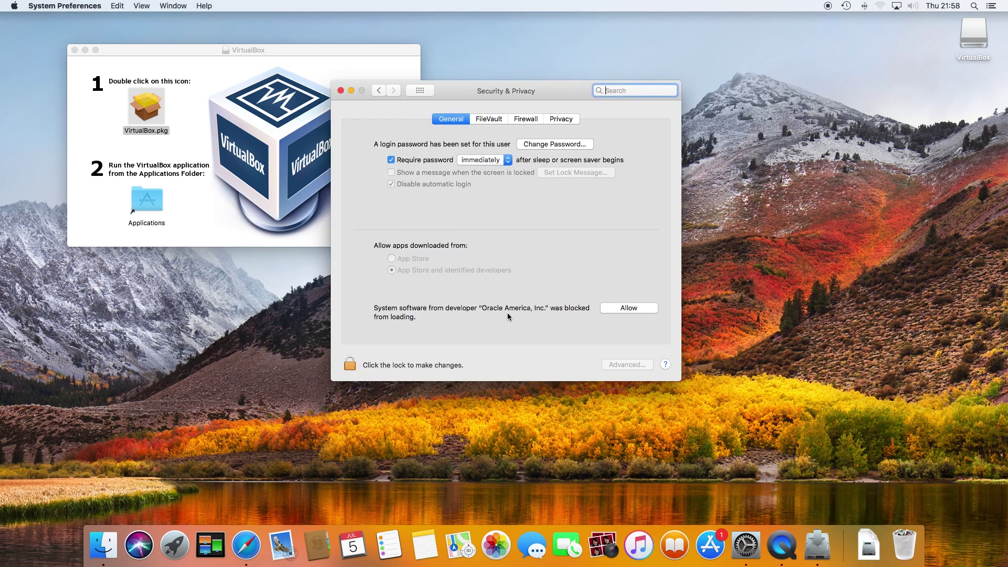
left_click(627, 309)
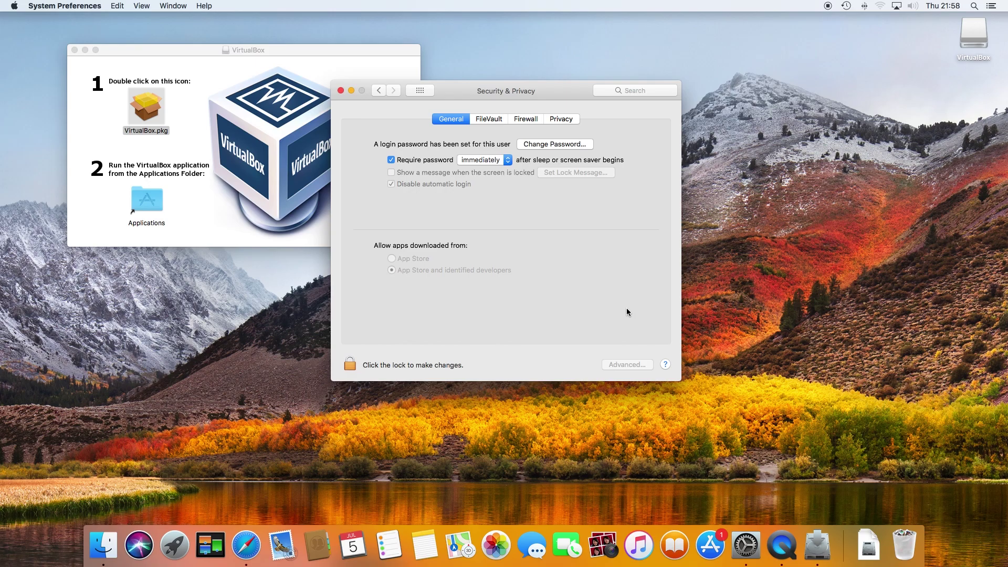
left_click(340, 92)
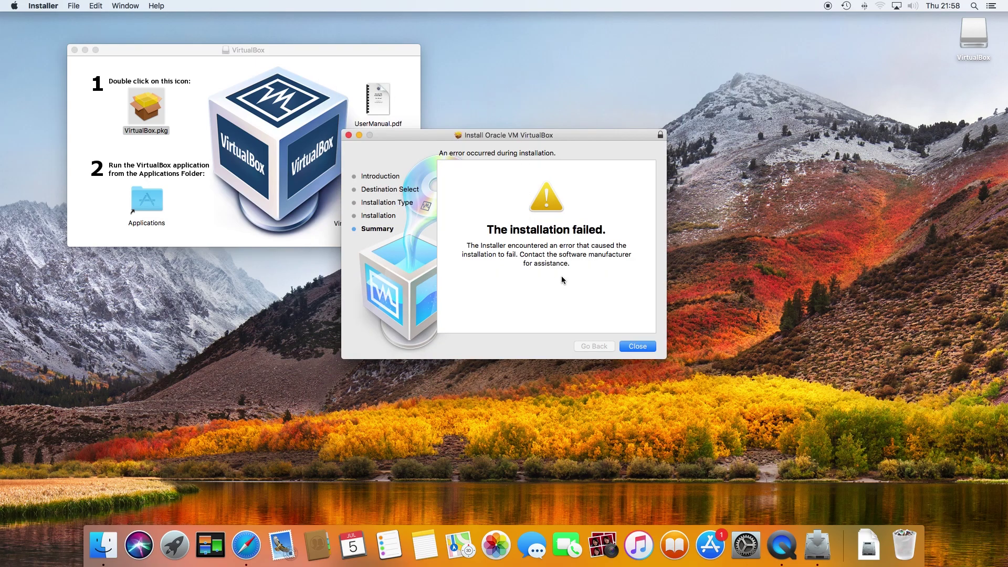
left_click(645, 348)
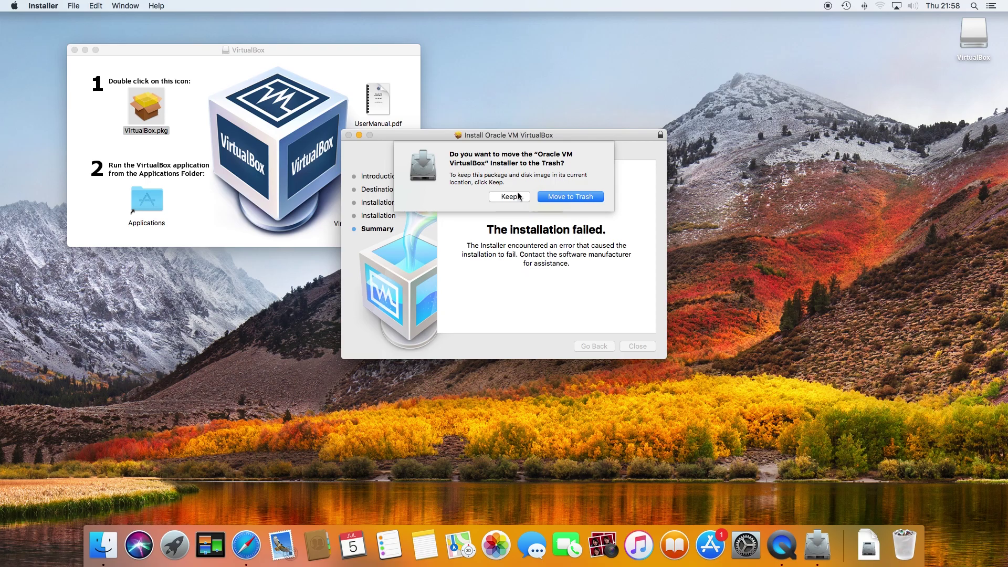
left_click(509, 197)
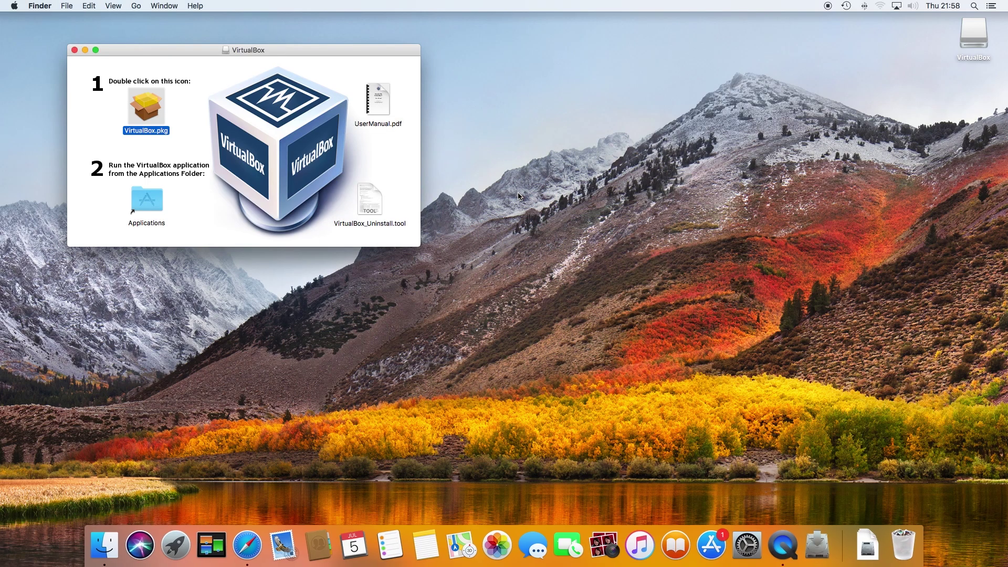
Step: Run VirtualBox.pkg again and complete the standard installation, allowing the compatibility check and authorising it with the account password
double_click(146, 110)
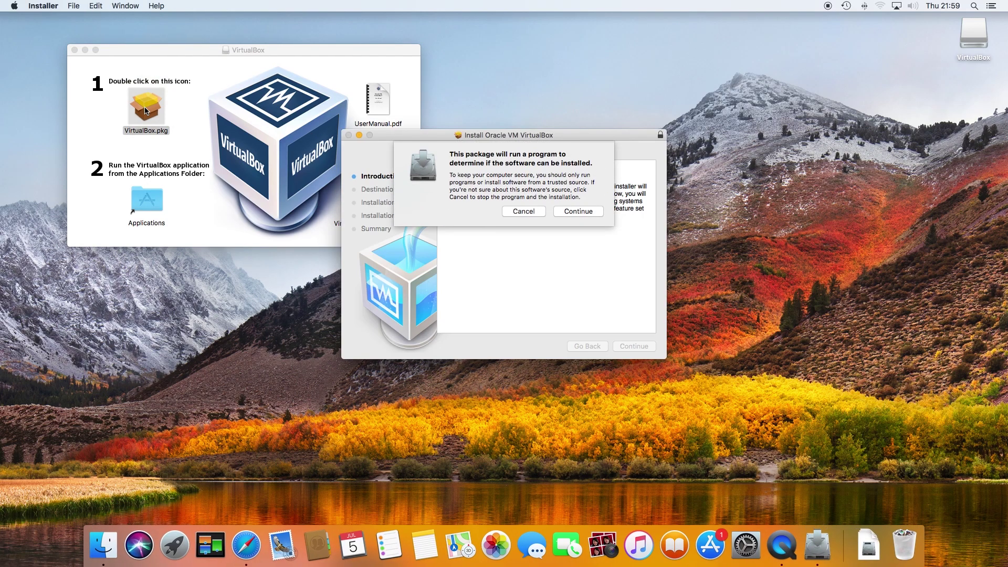
left_click(571, 211)
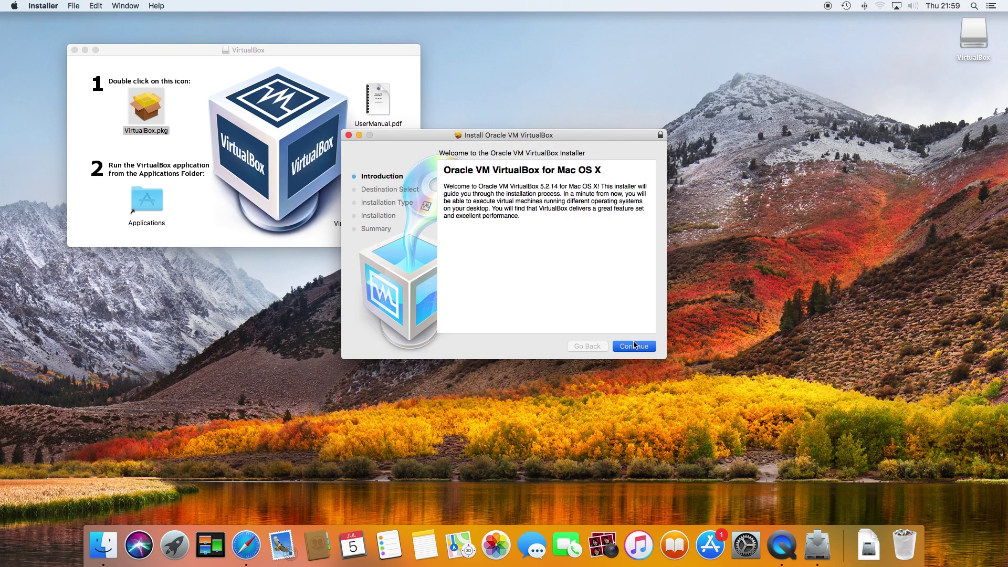
left_click(634, 345)
left_click(634, 346)
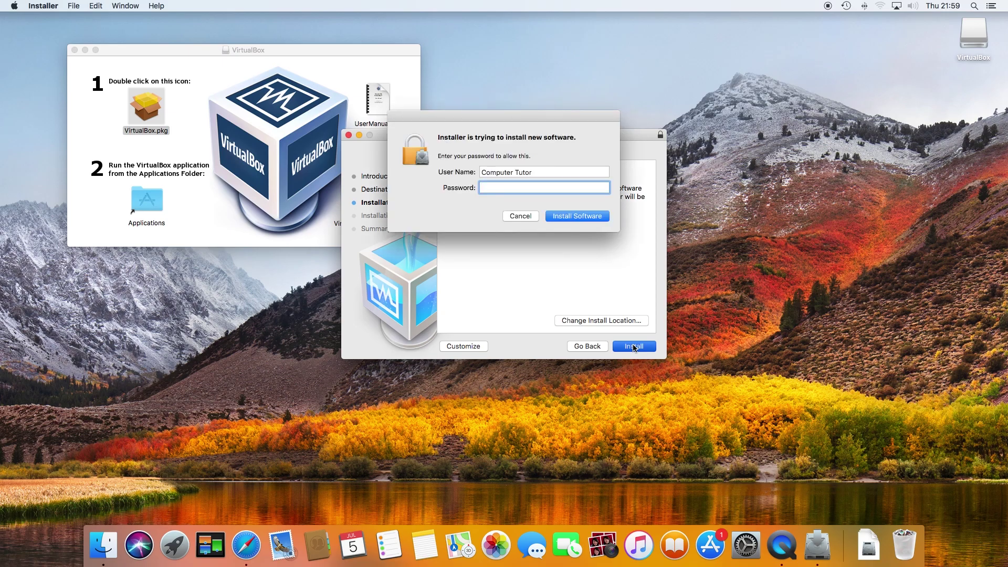
key("Return")
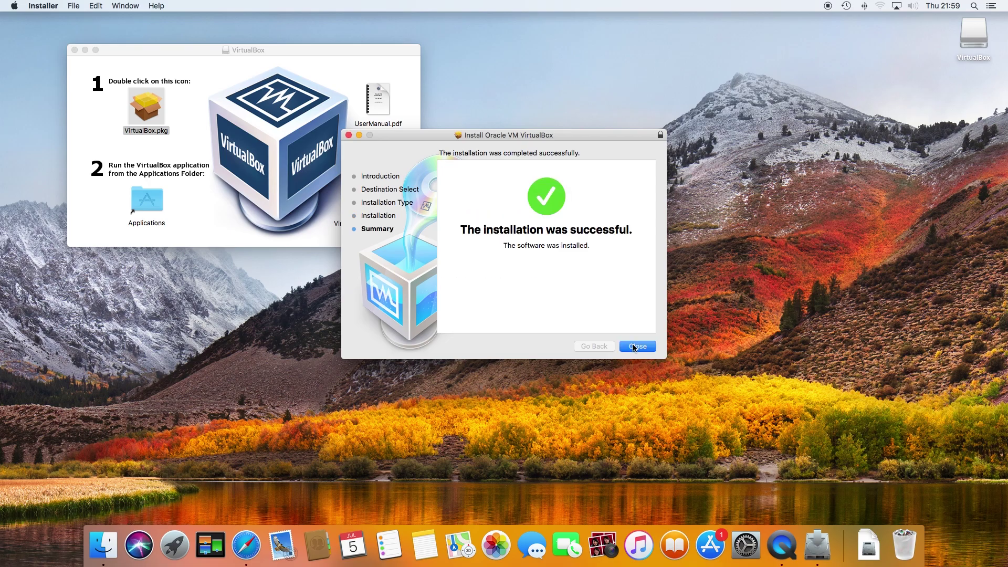
left_click(633, 348)
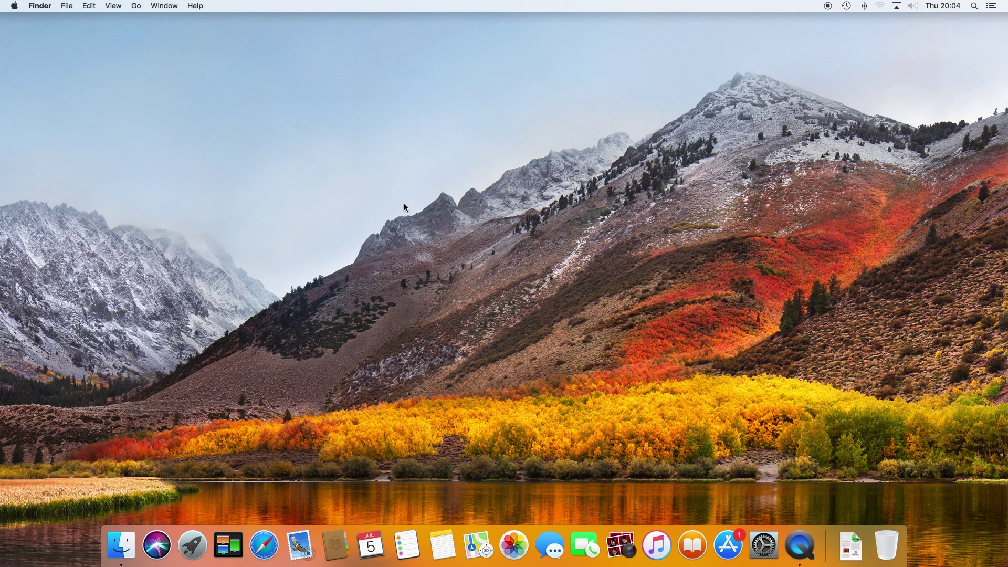
Step: Search the web in Safari for "firefox download for mac" and download Firefox from Mozilla's page, closing the browser window when done
left_click(264, 545)
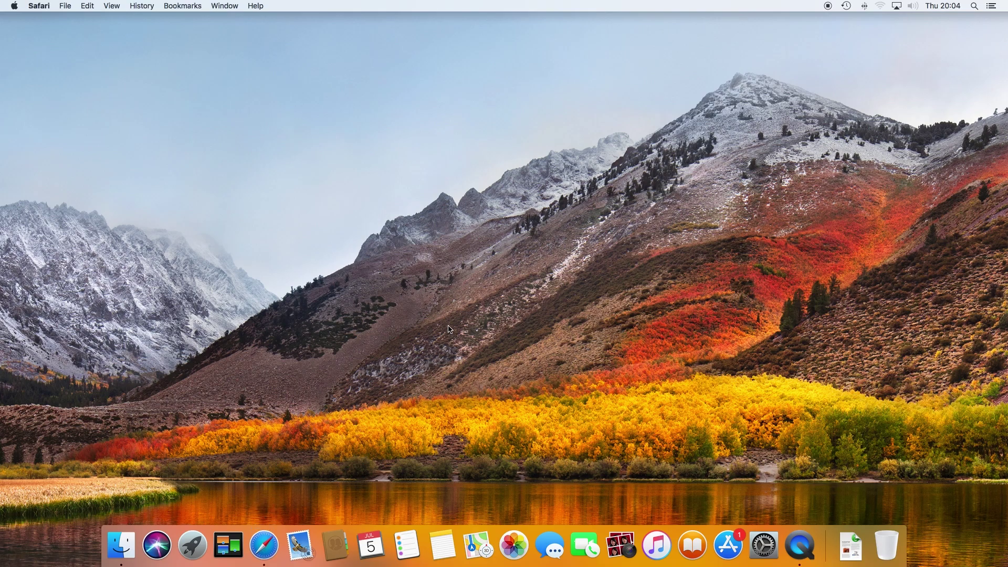
type("fire")
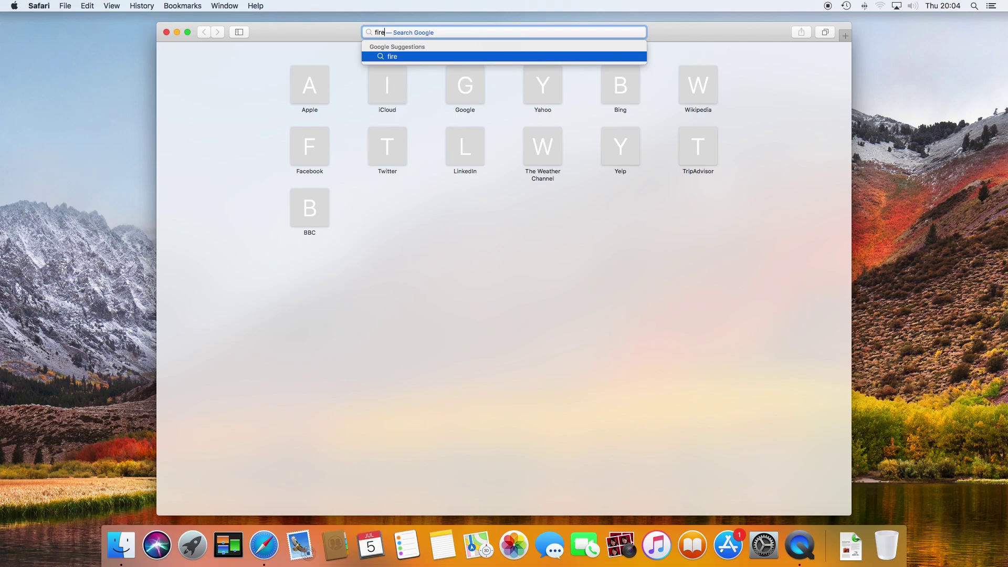
type("fox download for mac")
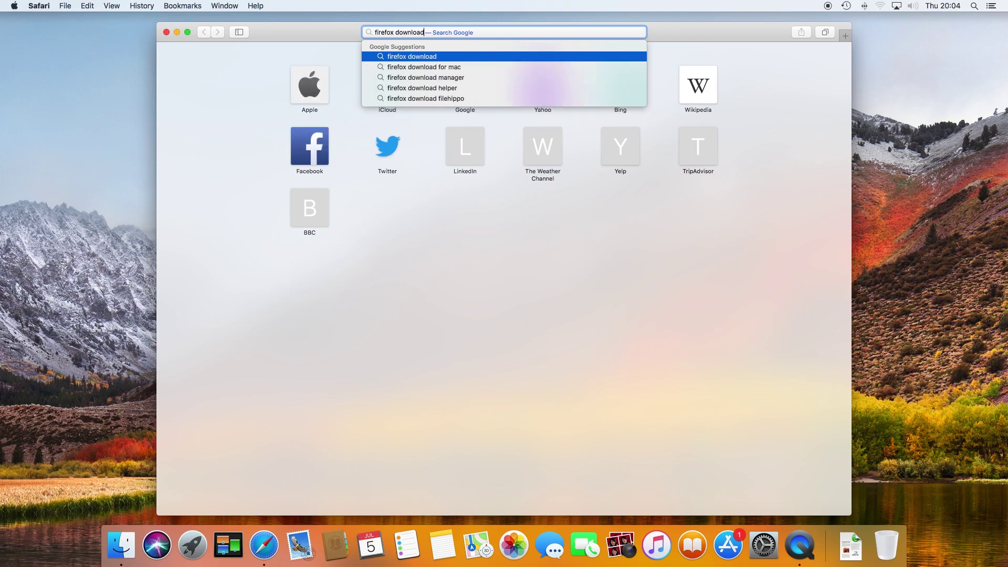
left_click(441, 68)
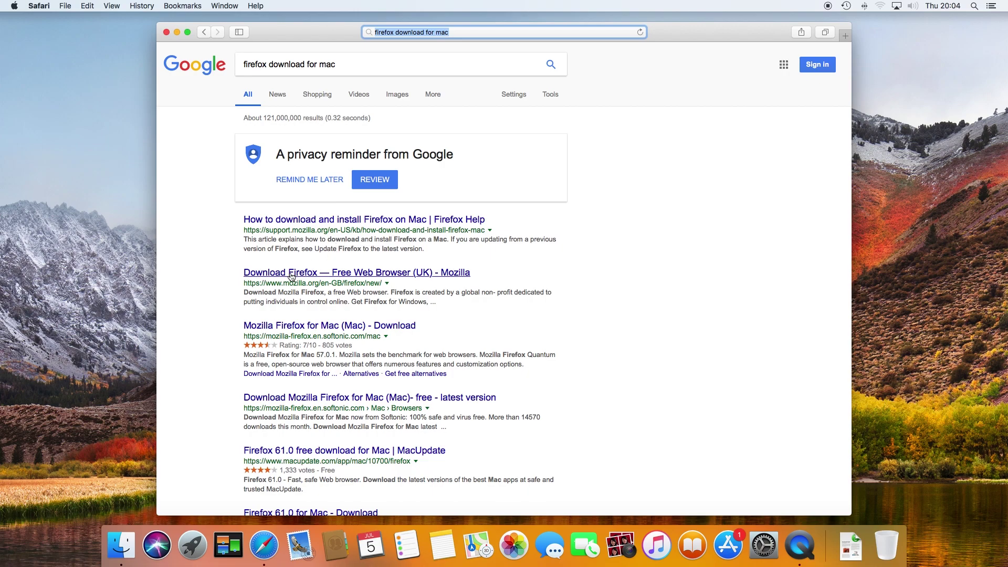
left_click(291, 273)
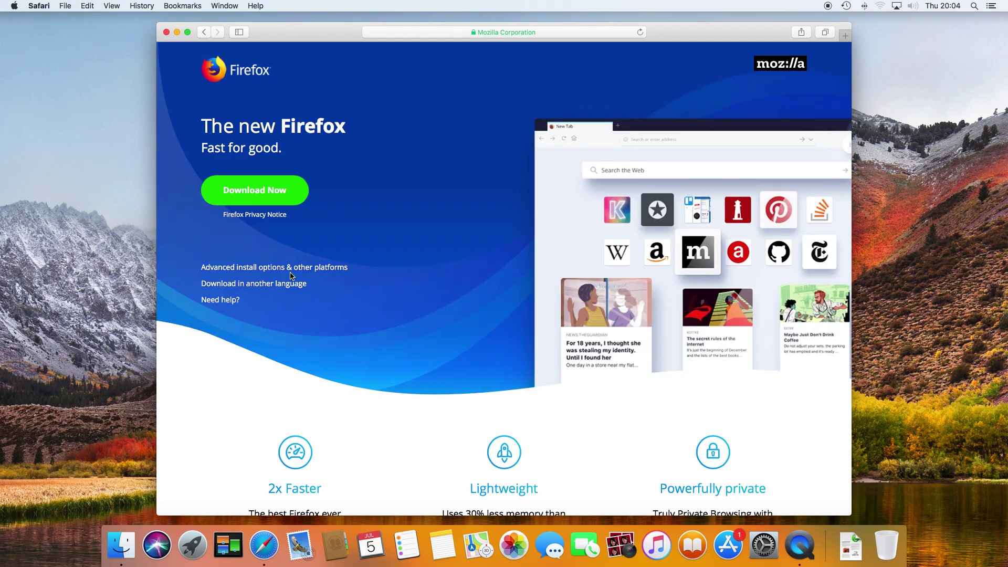
left_click(261, 193)
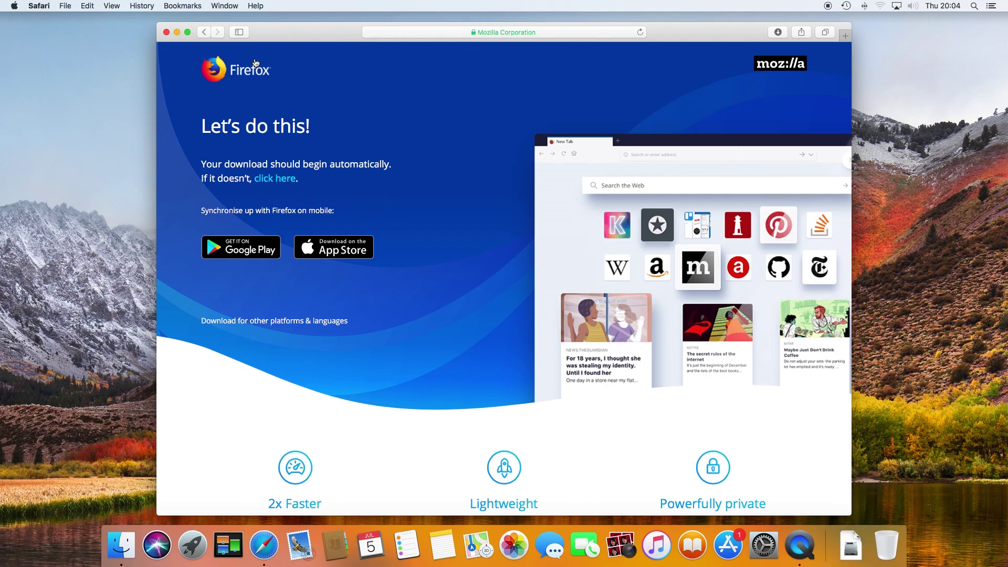
left_click(167, 33)
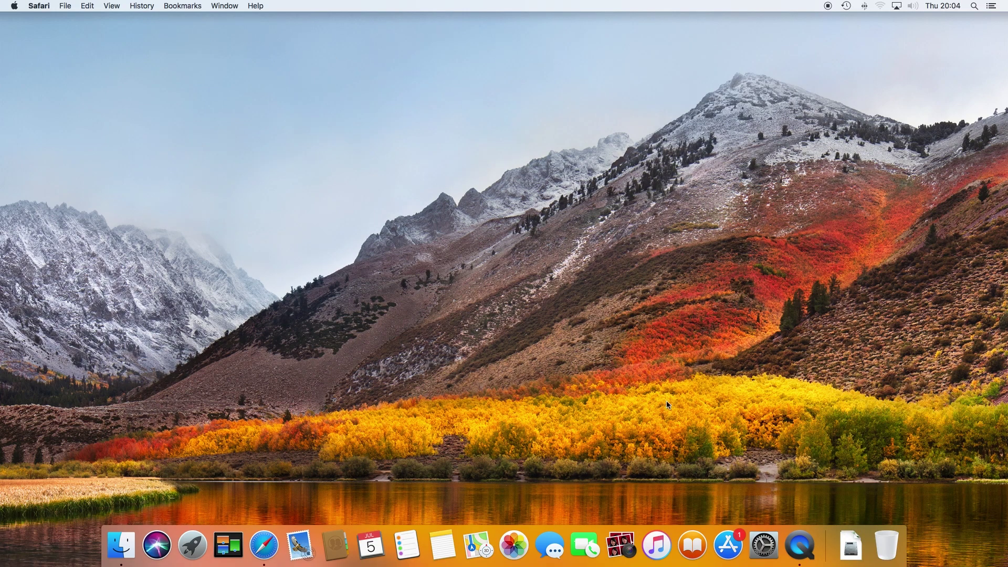
Step: Mount the downloaded Firefox 61.0.1.dmg disk image and open the Firefox volume from the desktop
left_click(846, 548)
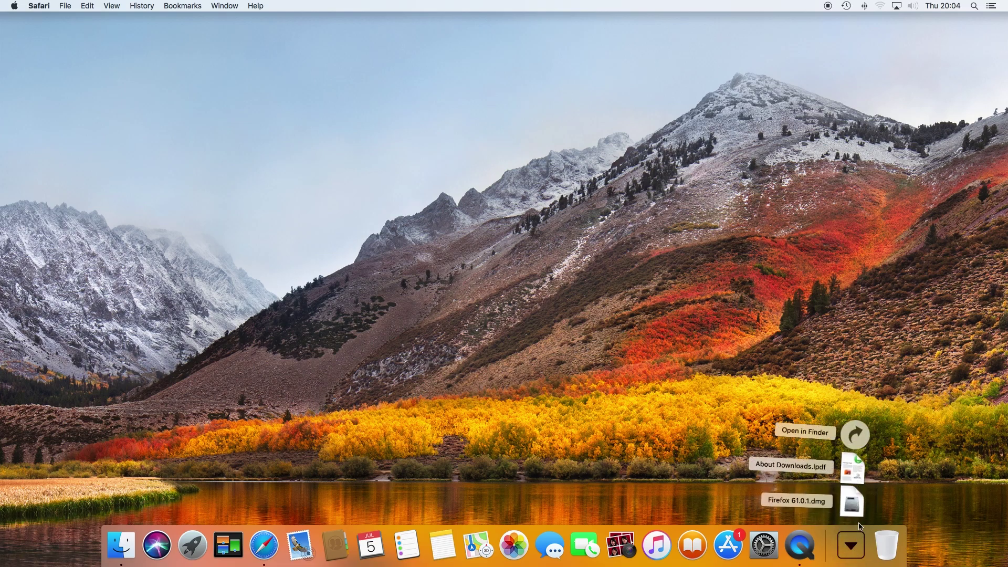
left_click(854, 507)
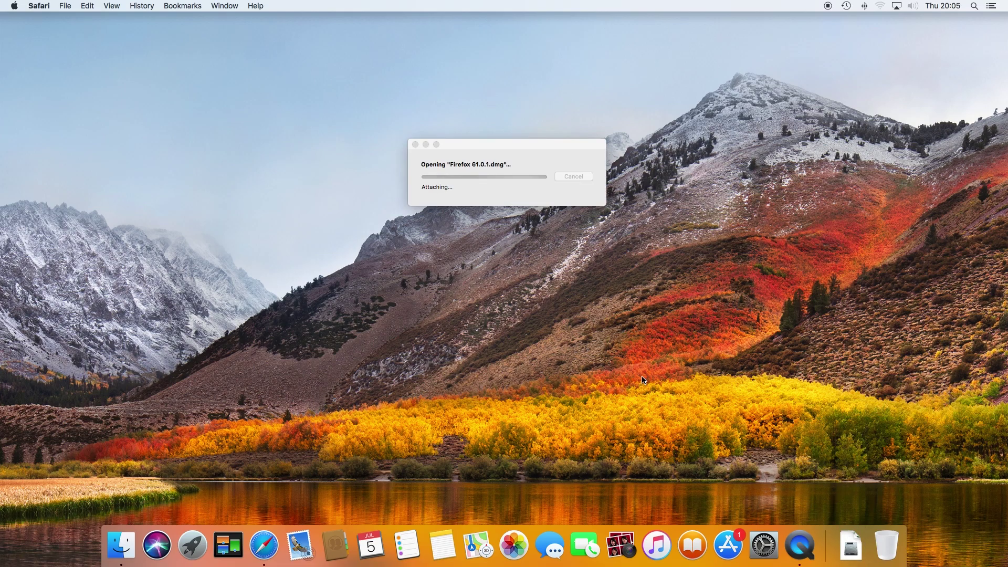
left_click(950, 53)
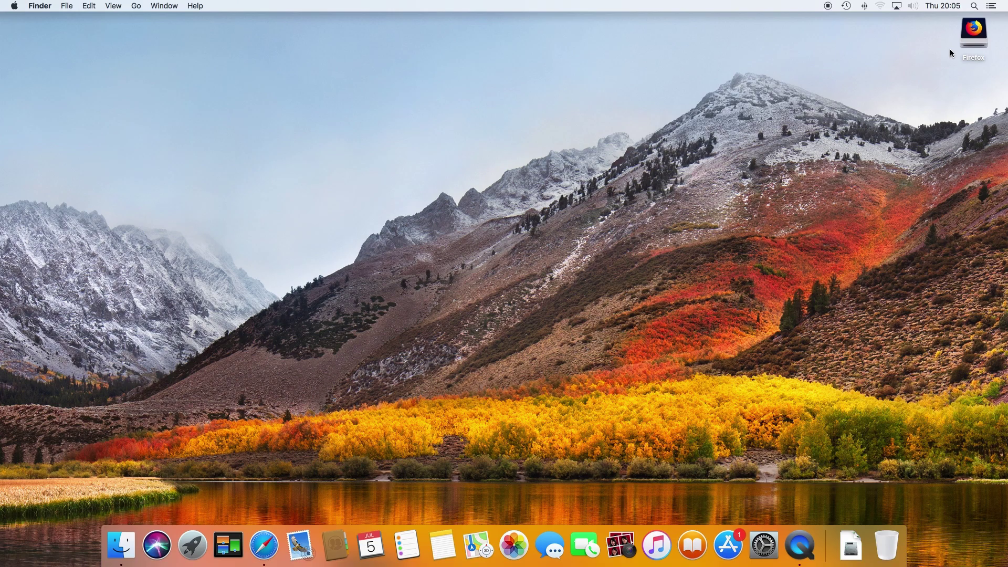
double_click(979, 31)
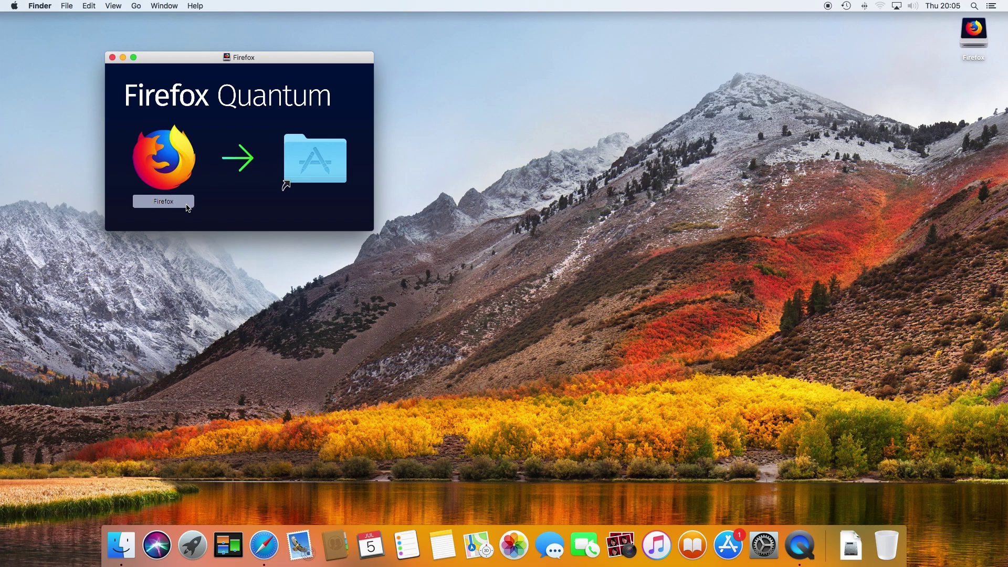
Step: Install Firefox by copying its app into the Applications folder, and close the disk image window
left_click(171, 167)
left_click_drag(172, 168, 319, 166)
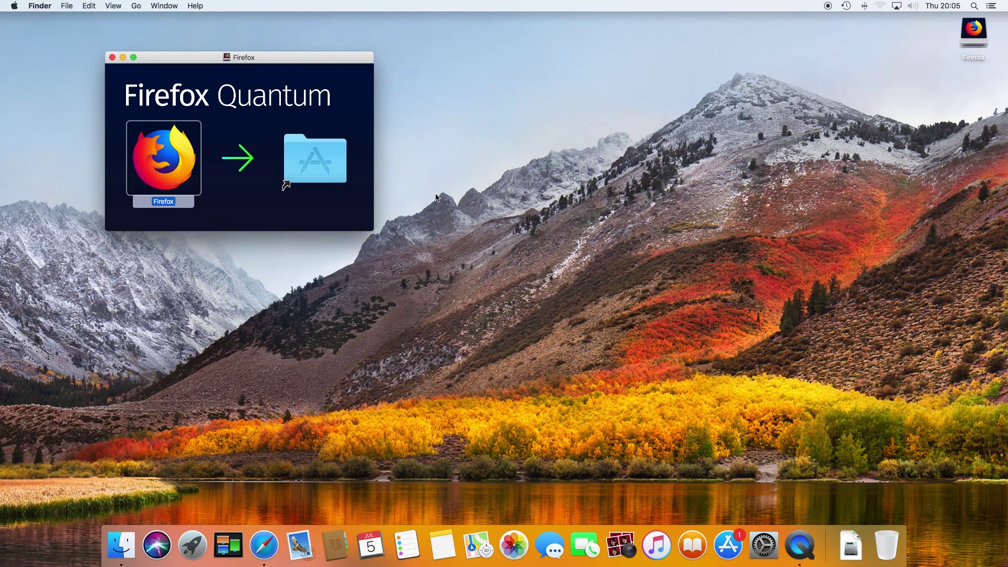
left_click(448, 185)
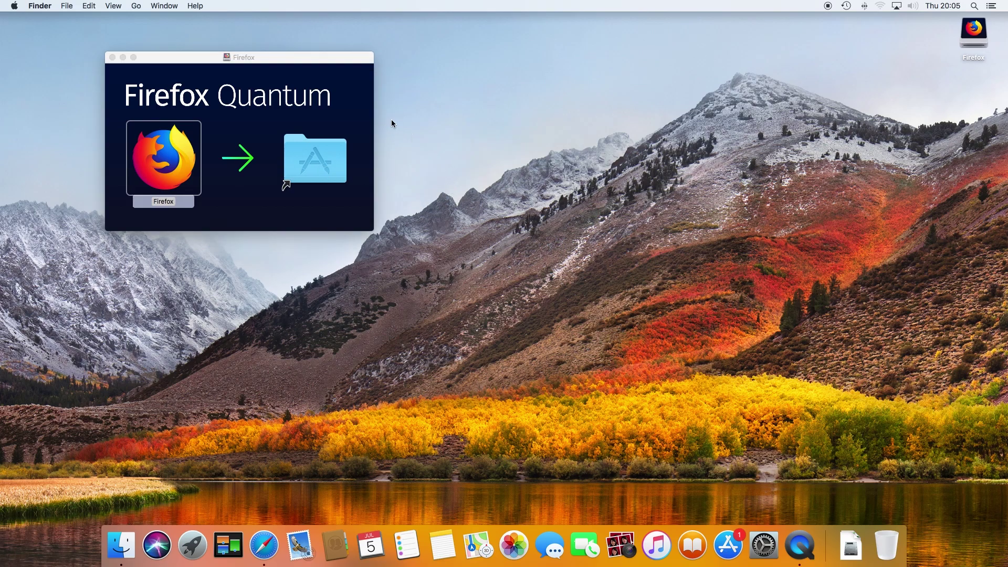
left_click(112, 57)
Step: Eject the Firefox disk image from the desktop and check Launchpad for the installed Firefox app
right_click(973, 29)
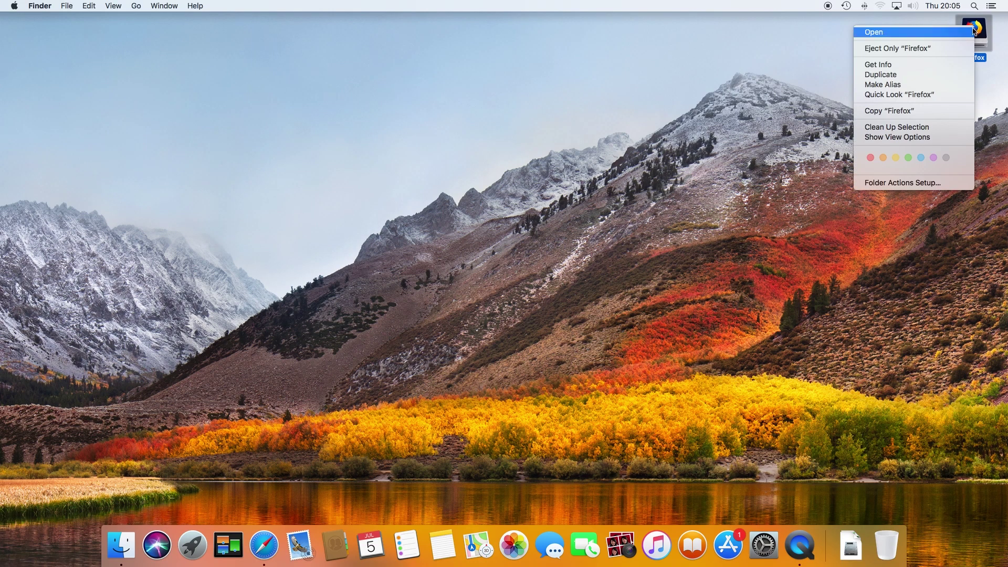
left_click(911, 49)
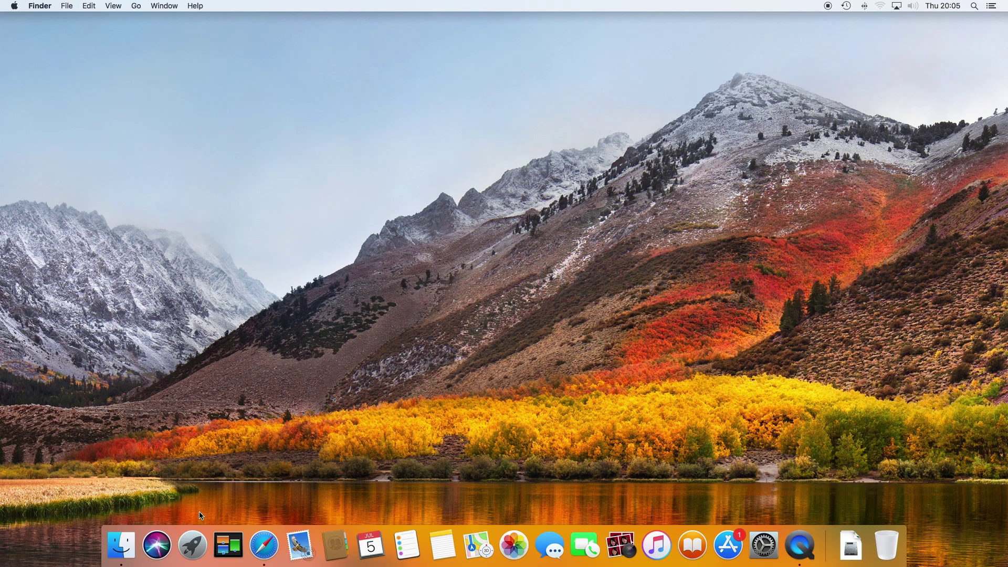
left_click(192, 544)
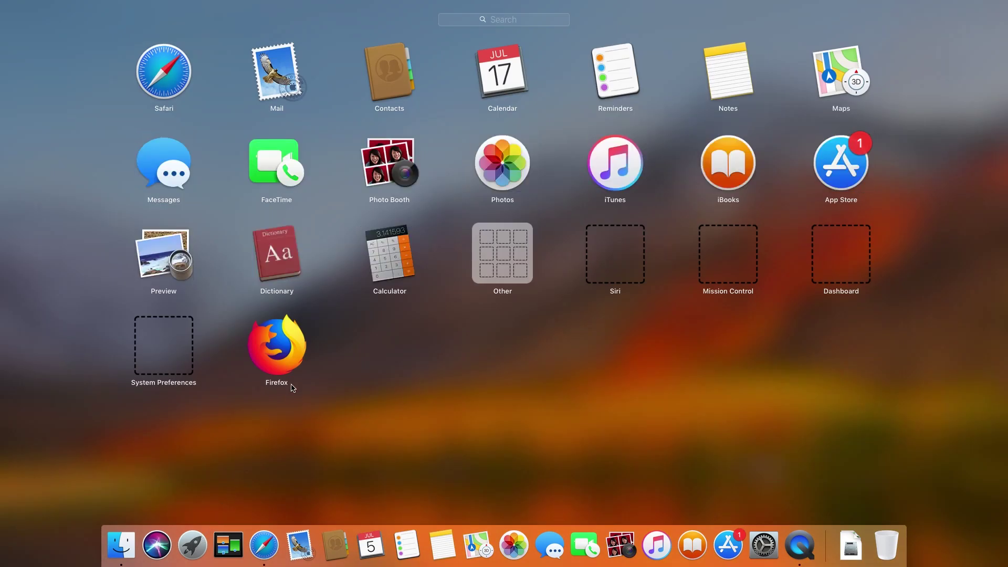
left_click(354, 395)
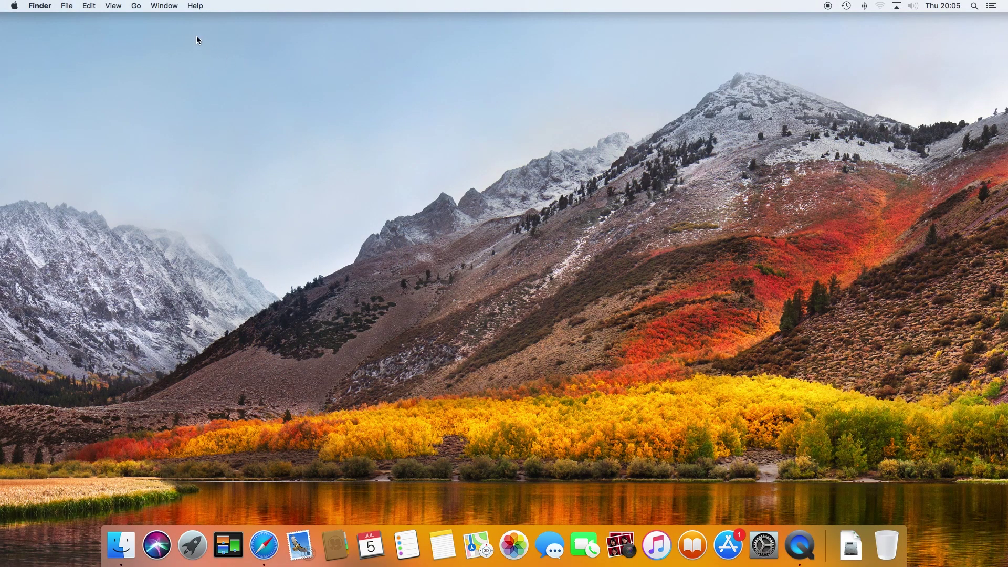
Step: Open the Applications folder in Finder and uninstall Firefox by moving its app to the Trash
left_click(136, 7)
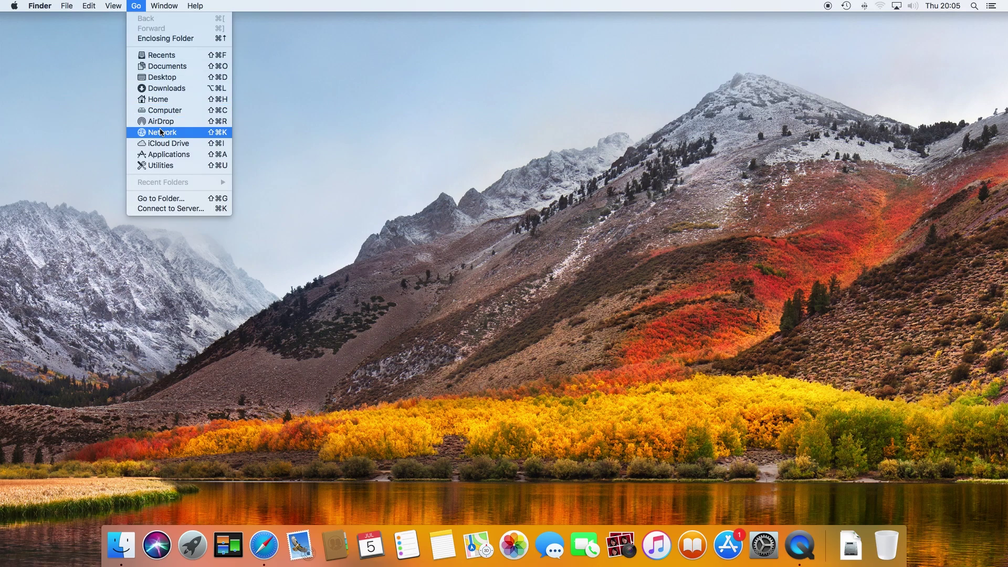
left_click(174, 155)
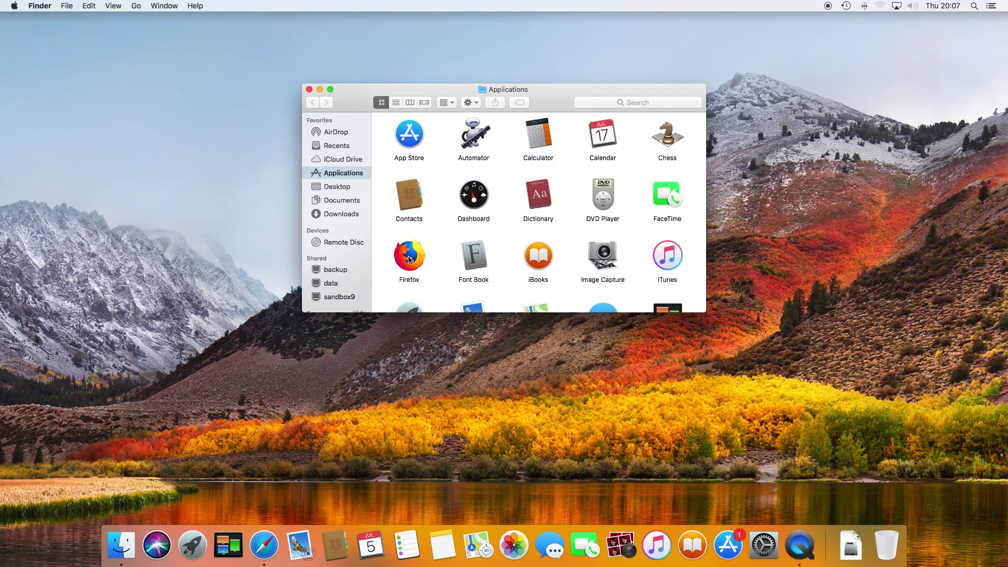
left_click(408, 257)
left_click_drag(409, 258, 885, 536)
left_click(294, 477)
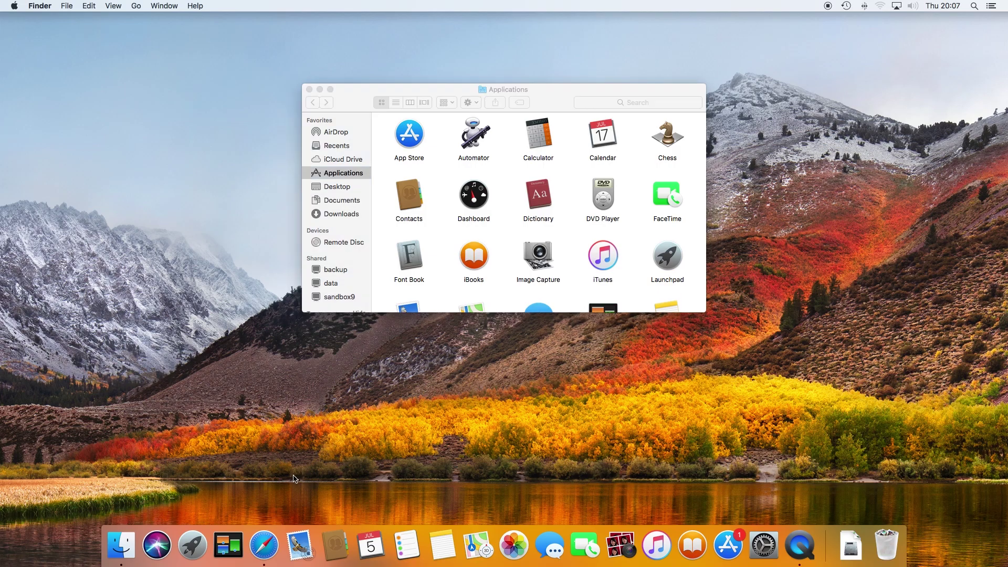
Step: Check in Launchpad whether Firefox is gone, and close the Applications folder window
left_click(193, 545)
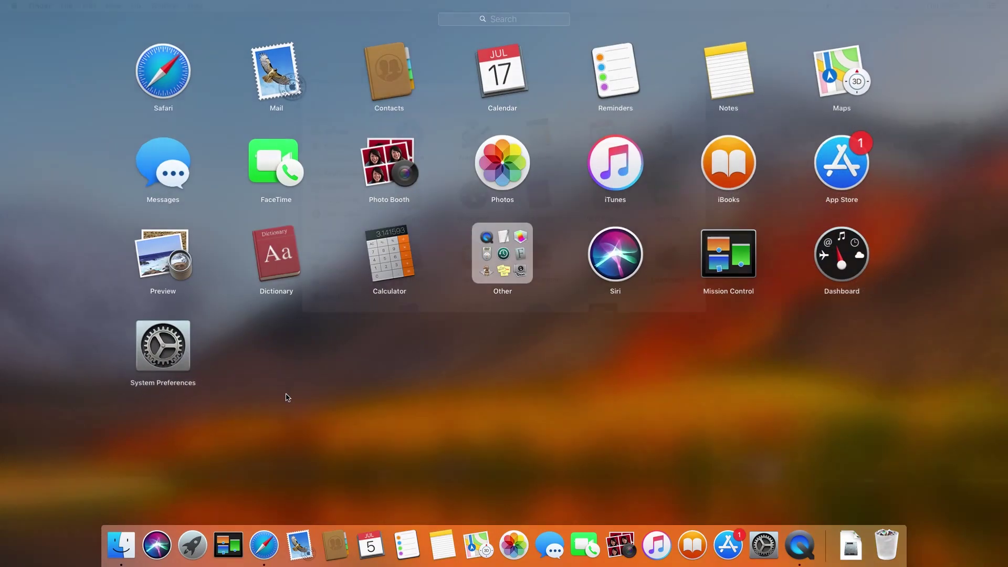
left_click(287, 397)
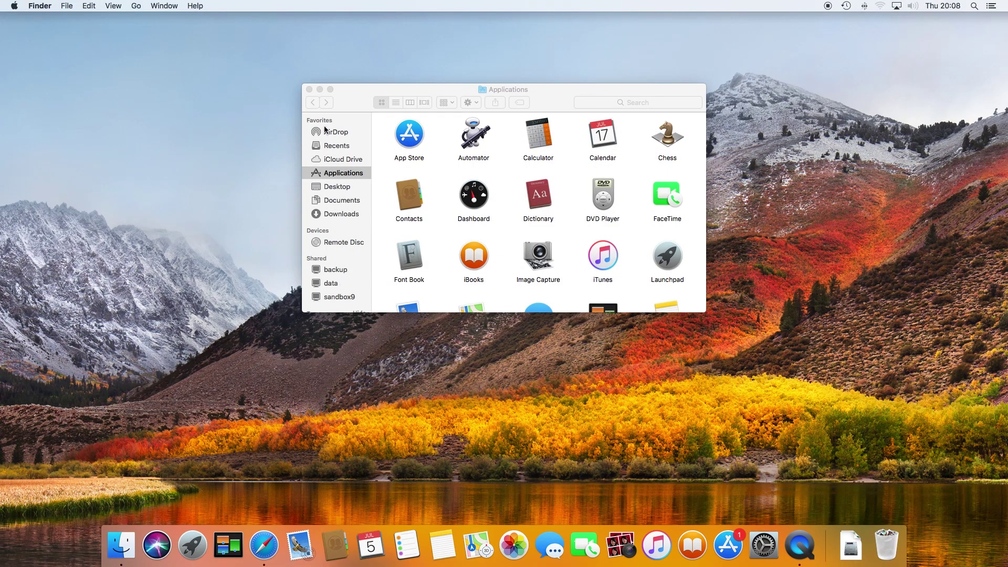
left_click(309, 89)
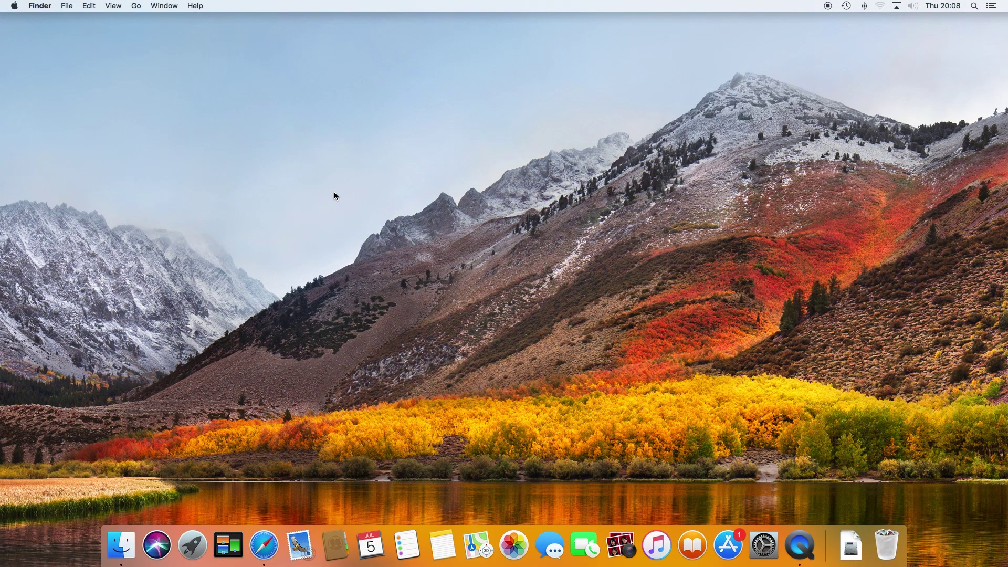